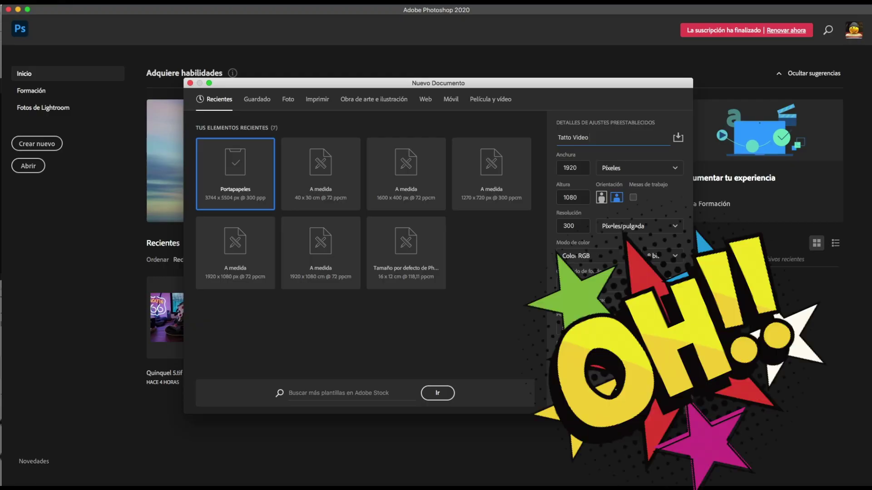
- Name the 1920×1080, 300 ppi document 'Tatto Video YOU TUBE' and set its colour profile to 'No gestionar color'
{"action": "type", "text": "E"}
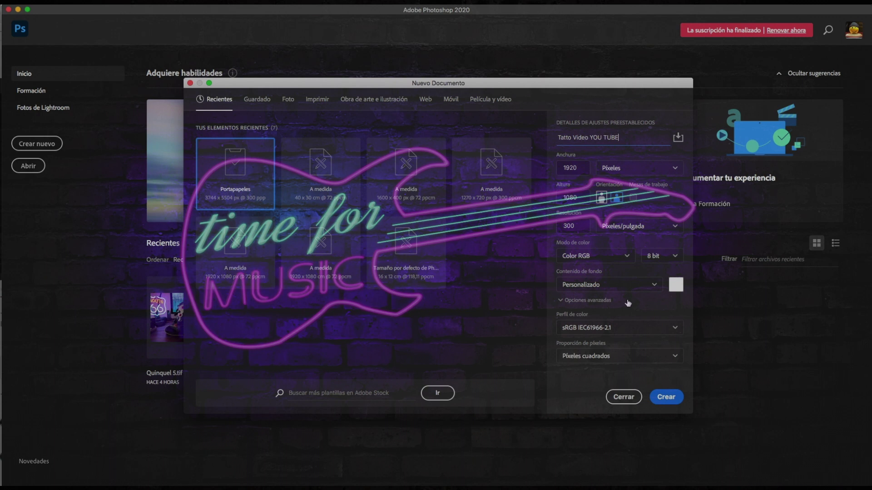
{"action": "left_click", "coordinate": [673, 328]}
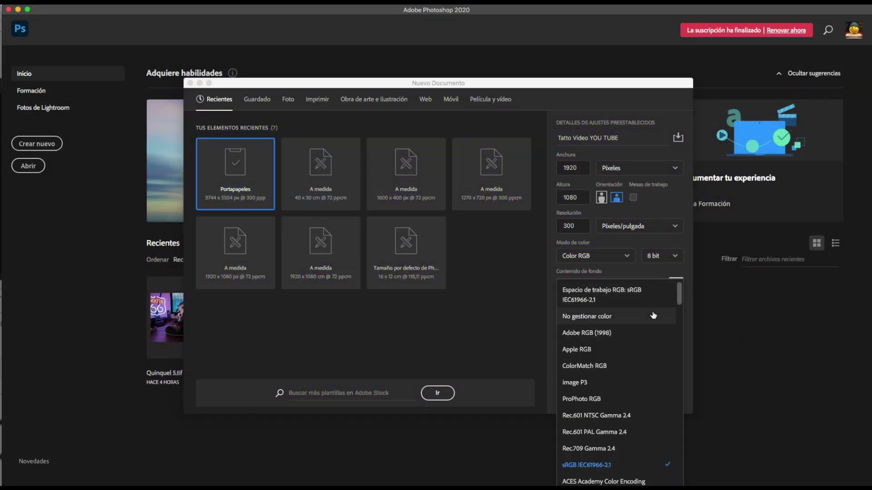
{"action": "left_click", "coordinate": [653, 315]}
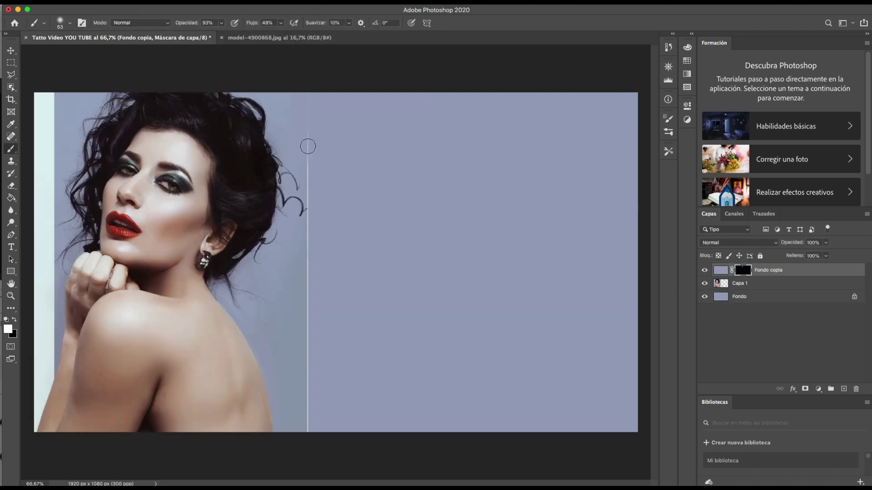
- Lasso the pale strip at the left edge and paint it lavender on Capa 1
{"action": "left_click", "coordinate": [69, 23]}
{"action": "left_click", "coordinate": [10, 75]}
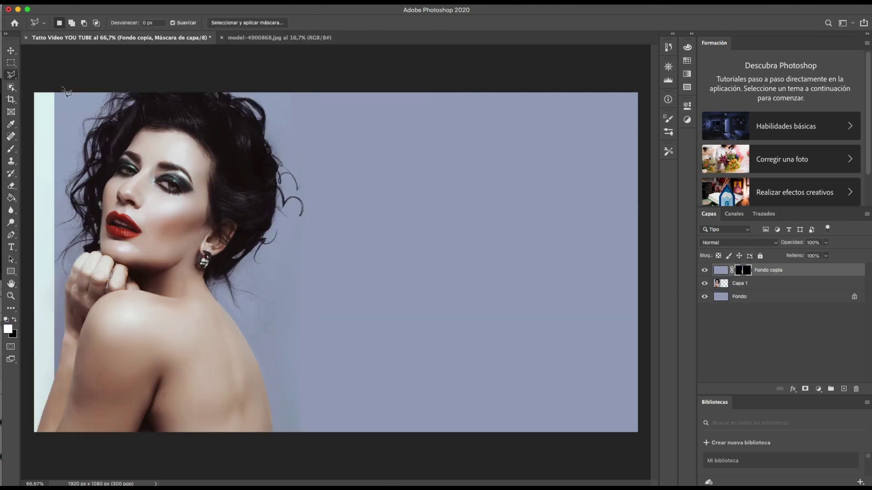
{"action": "left_click_drag", "start_coordinate": [64, 89], "coordinate": [31, 86]}
{"action": "key", "text": "b"}
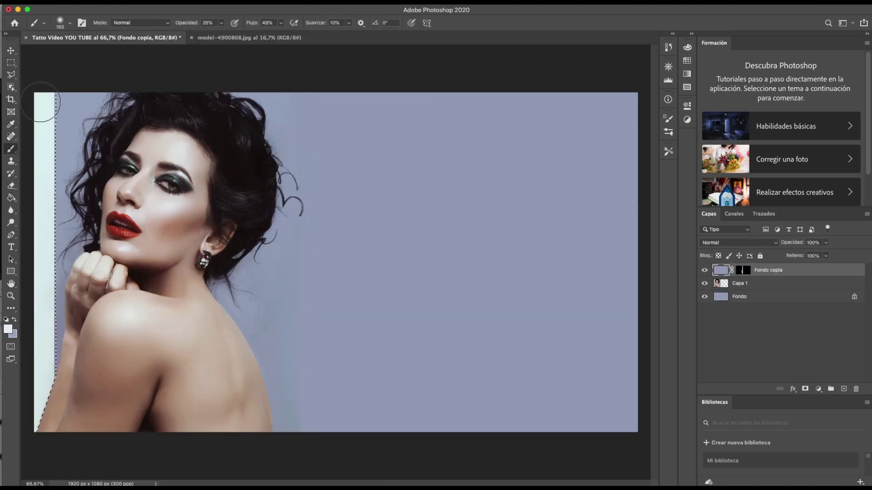
{"action": "key", "text": "0"}
{"action": "key", "text": "alt+bracketleft"}
{"action": "mouse_move", "coordinate": [41, 102]}
{"action": "left_mouse_down"}
{"action": "mouse_move", "coordinate": [59, 287]}
{"action": "mouse_move", "coordinate": [45, 422]}
{"action": "left_mouse_up"}
{"action": "key", "text": "ctrl+d"}
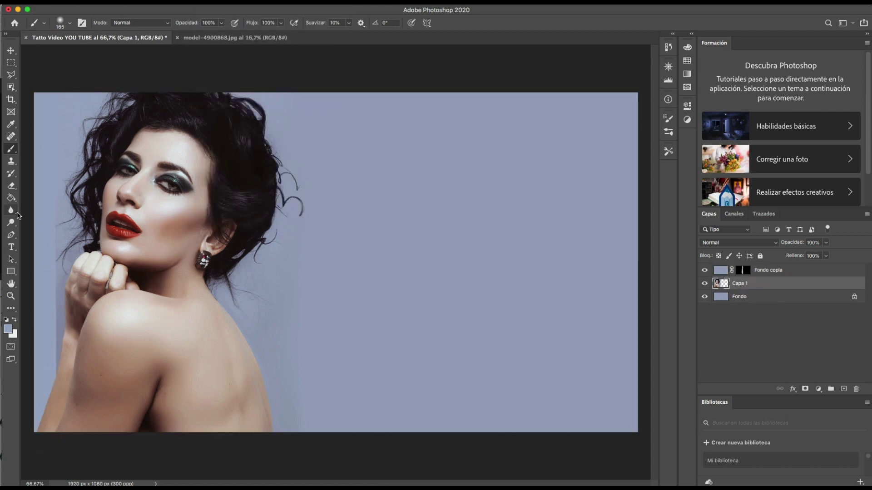
- Touch up the Fondo copia layer mask with a brush sampled from the lavender background
{"action": "left_click", "coordinate": [746, 271]}
{"action": "right_click", "coordinate": [54, 222]}
{"action": "key", "text": "Return"}
{"action": "left_click", "coordinate": [61, 251]}
{"action": "key", "text": "Return"}
{"action": "left_click", "coordinate": [720, 271]}
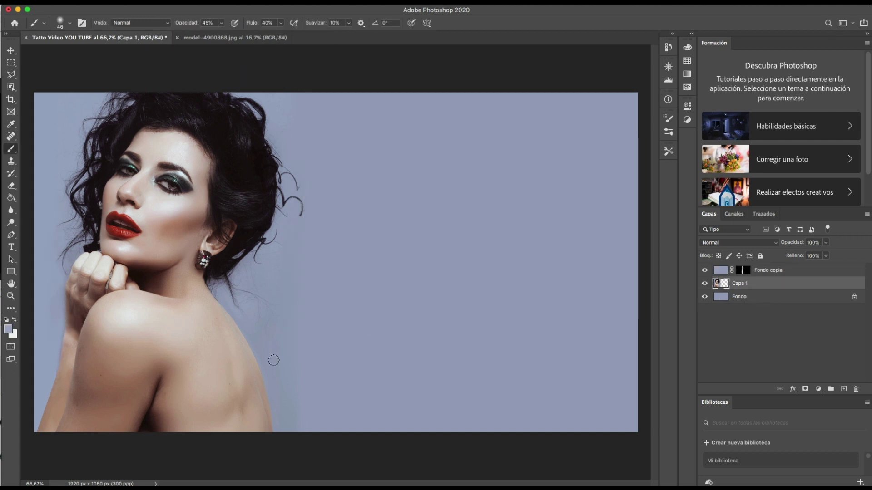
- Flatten the image, duplicate the background and save the composition
{"action": "left_click", "coordinate": [182, 359]}
{"action": "left_click", "coordinate": [163, 36]}
{"action": "key", "text": "Return"}
{"action": "key", "text": "ctrl+s"}
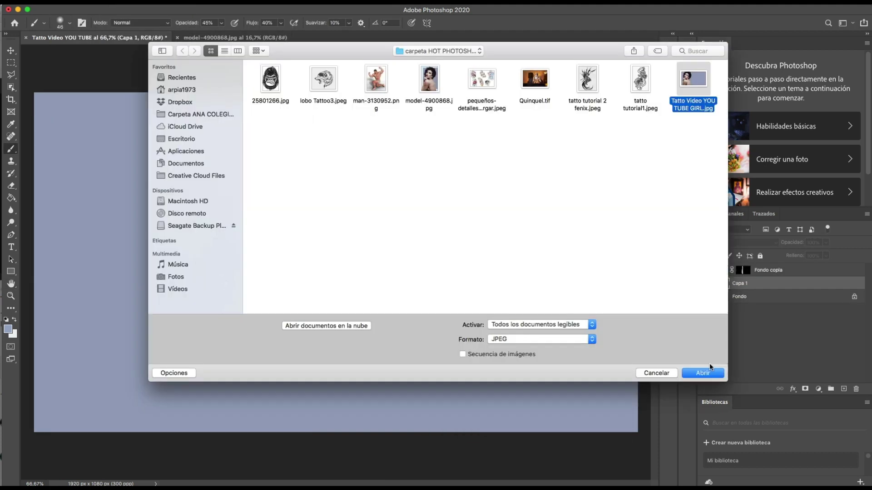
- Open Tatto Video YOU TUBE GIRL.jpg and duplicate its background layer
{"action": "left_click", "coordinate": [710, 370]}
{"action": "left_click", "coordinate": [157, 2]}
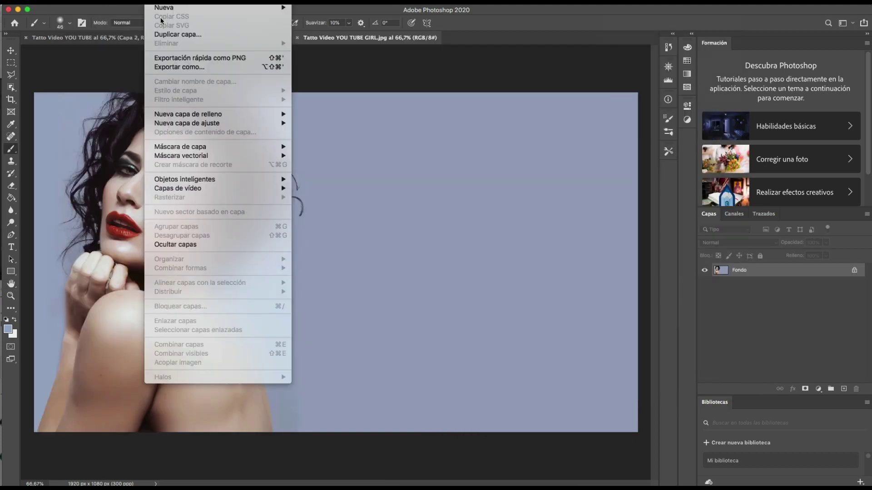
{"action": "left_click", "coordinate": [168, 34]}
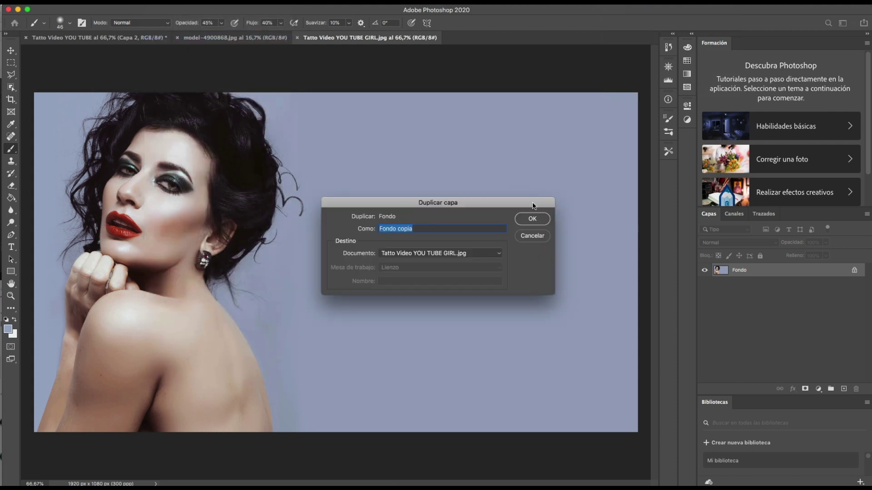
{"action": "left_click", "coordinate": [532, 219]}
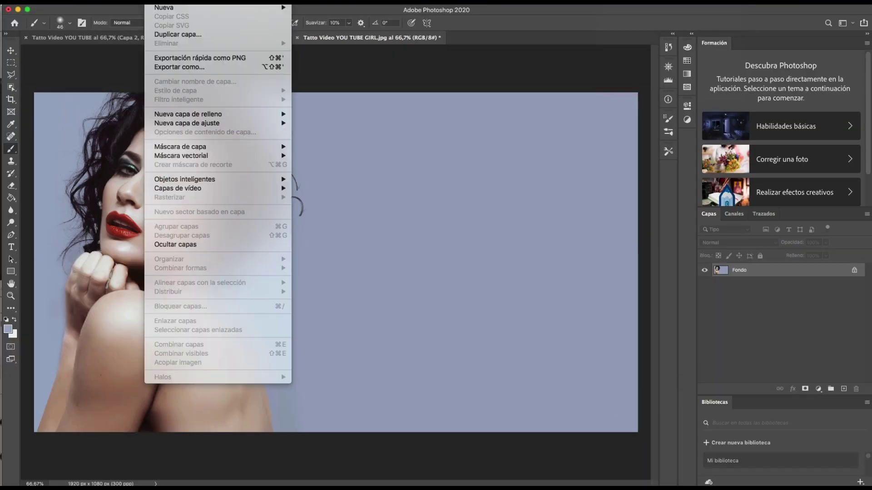
- Duplicate the background into a new document named DESPLAZAMIENTO
{"action": "left_click", "coordinate": [178, 32]}
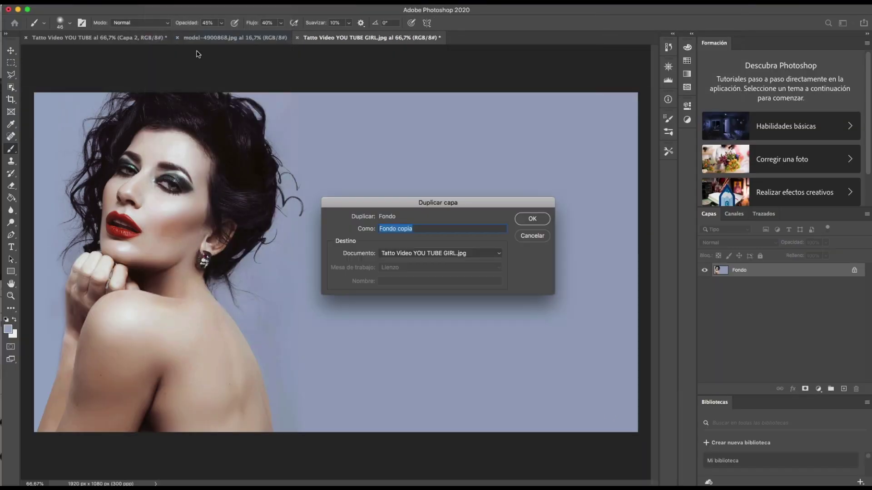
{"action": "left_click", "coordinate": [499, 257]}
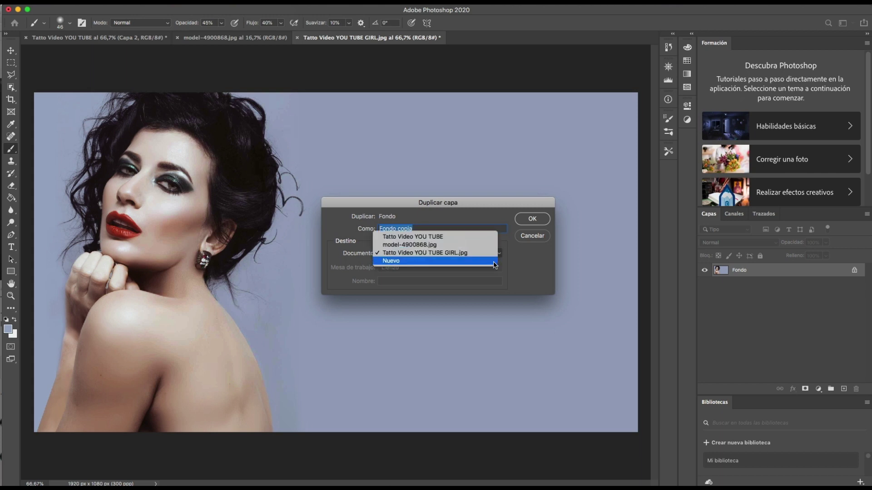
{"action": "left_click", "coordinate": [495, 261]}
{"action": "type", "text": "DESPLAZAMIENTO"}
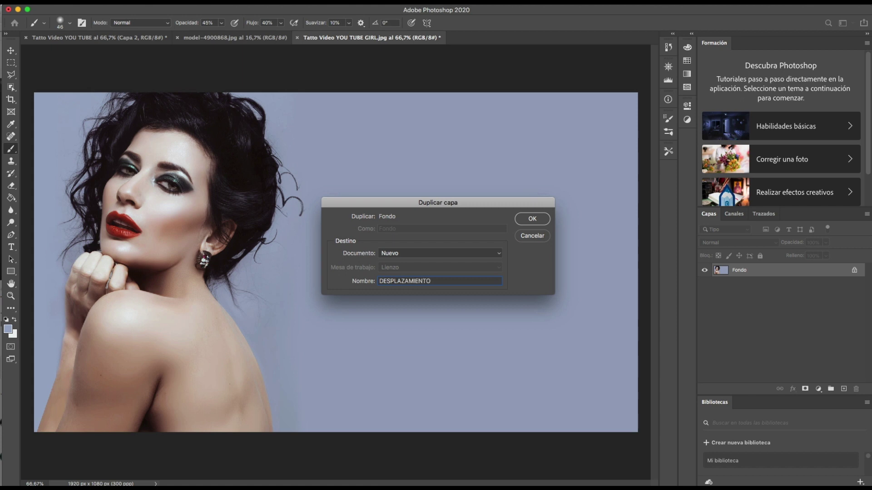
{"action": "left_click", "coordinate": [539, 220]}
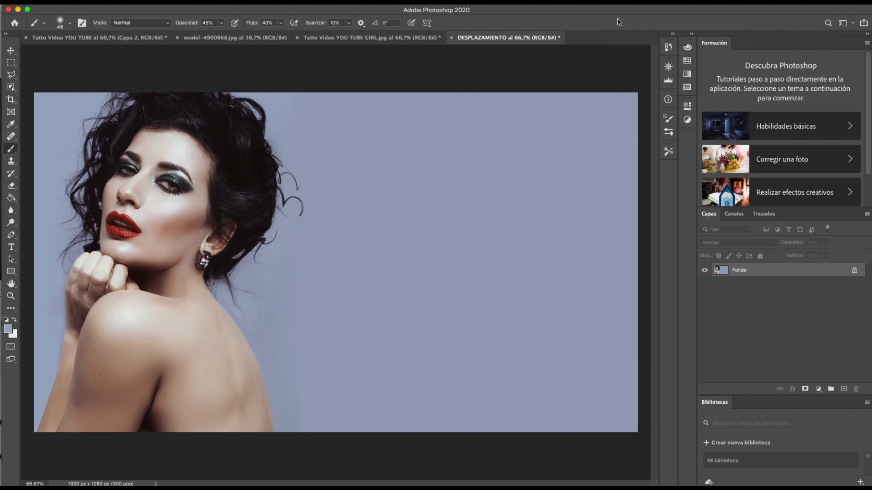
{"action": "left_click", "coordinate": [127, 1]}
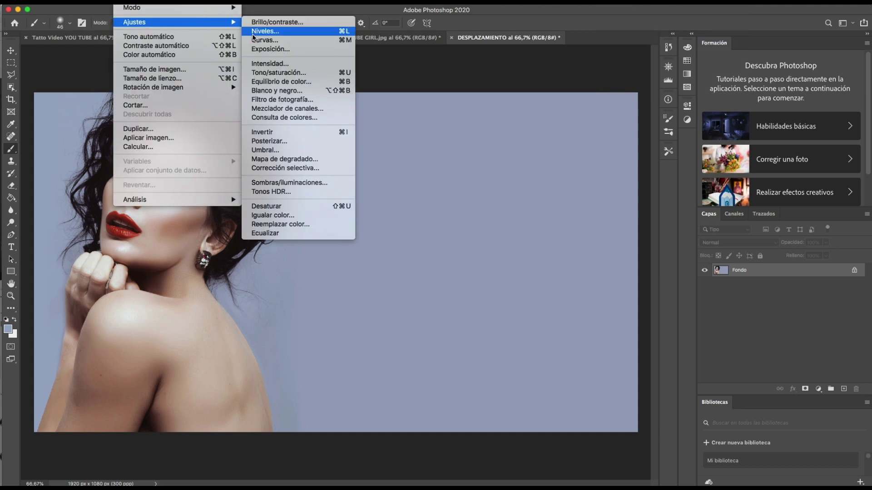
- Desaturate the DESPLAZAMIENTO image to black and white
{"action": "left_click", "coordinate": [290, 207]}
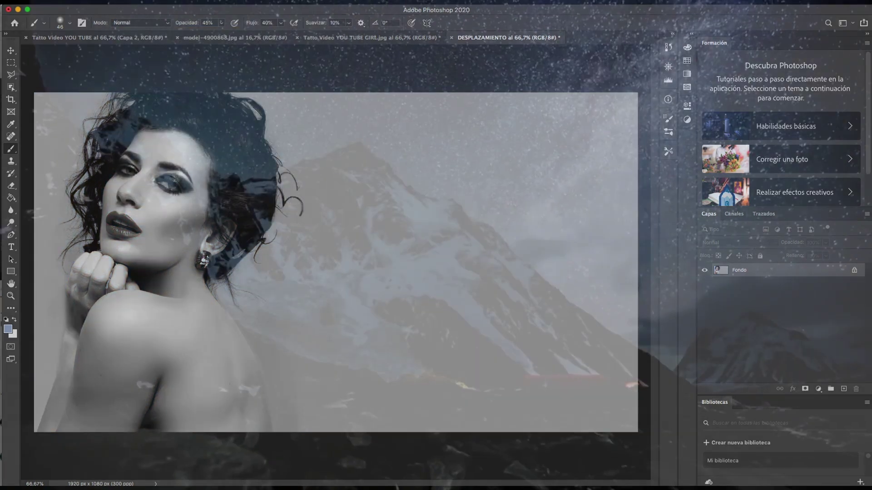
{"action": "left_click", "coordinate": [611, 2]}
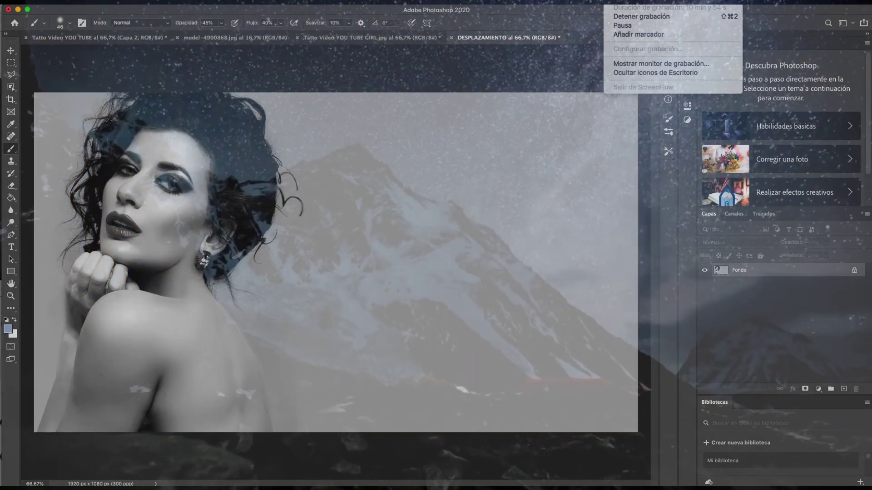
{"action": "left_click", "coordinate": [622, 26]}
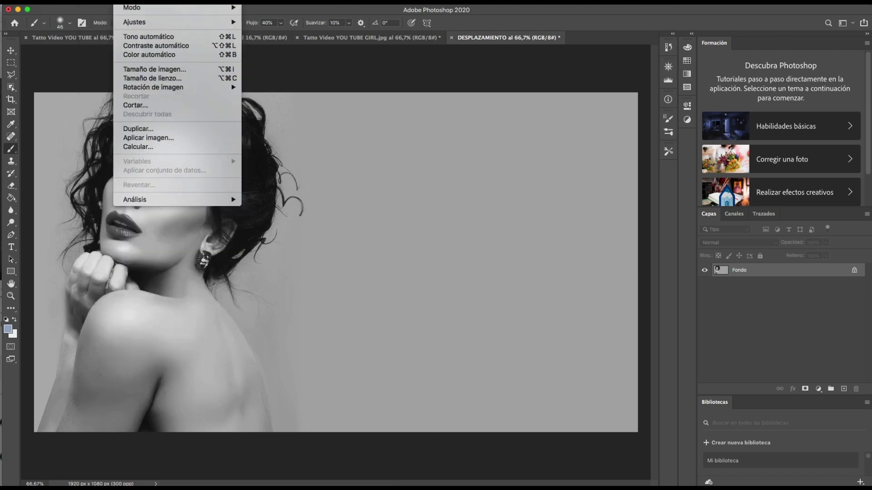
{"action": "mouse_move", "coordinate": [143, 22]}
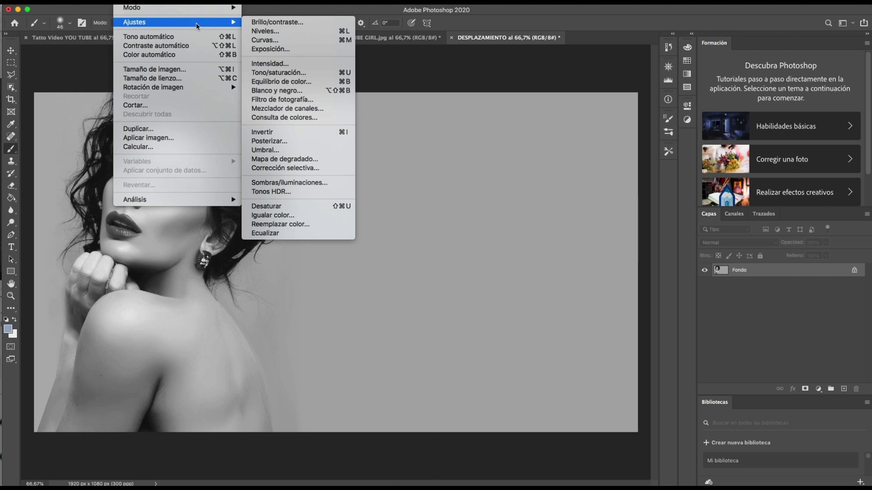
- Apply Levels with input values 21 and 243 to deepen shadows and brighten highlights
{"action": "left_click", "coordinate": [262, 32]}
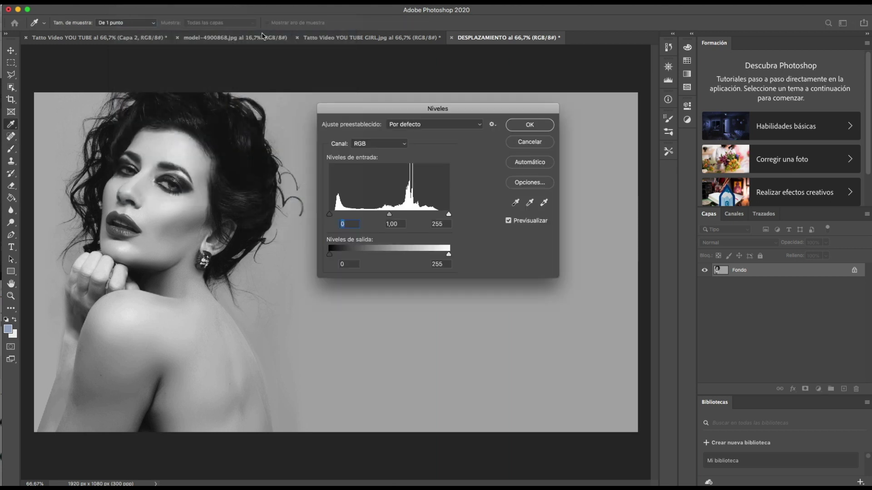
{"action": "left_click_drag", "start_coordinate": [330, 215], "coordinate": [337, 214]}
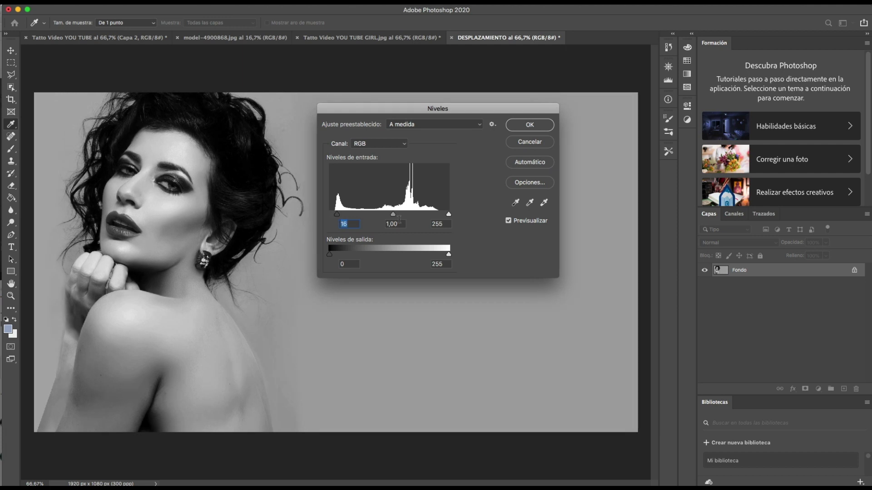
{"action": "left_click_drag", "start_coordinate": [447, 216], "coordinate": [443, 214]}
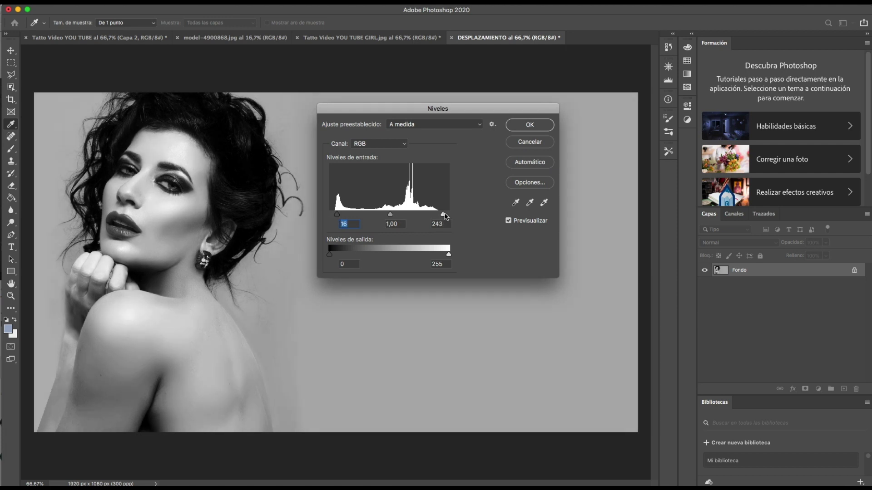
{"action": "left_click_drag", "start_coordinate": [342, 216], "coordinate": [339, 215]}
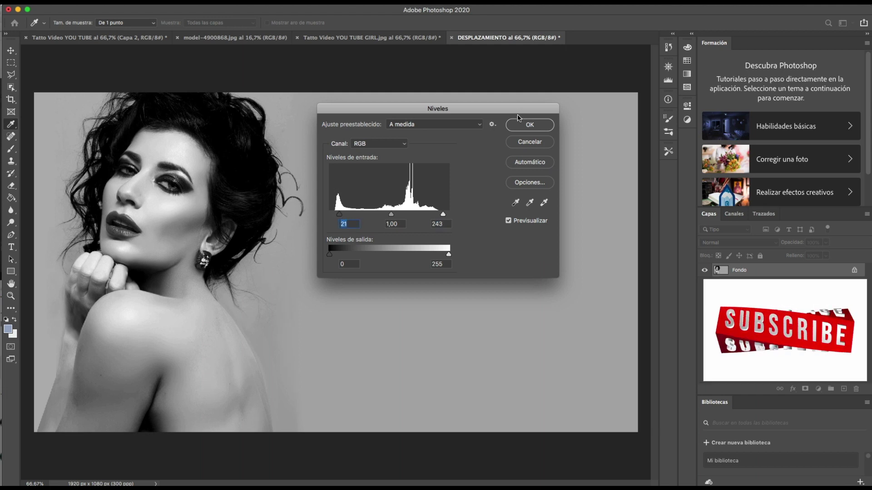
{"action": "left_click", "coordinate": [530, 125]}
{"action": "key", "text": "b"}
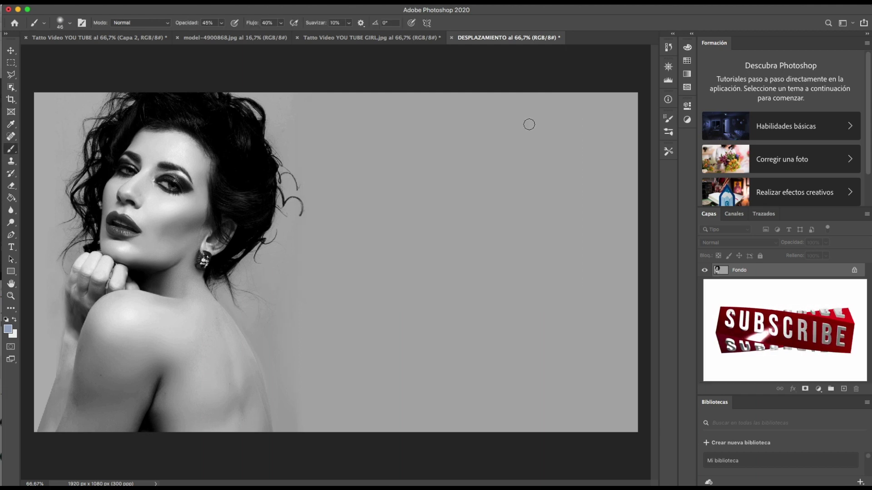
{"action": "left_click", "coordinate": [245, 1]}
{"action": "mouse_move", "coordinate": [260, 108]}
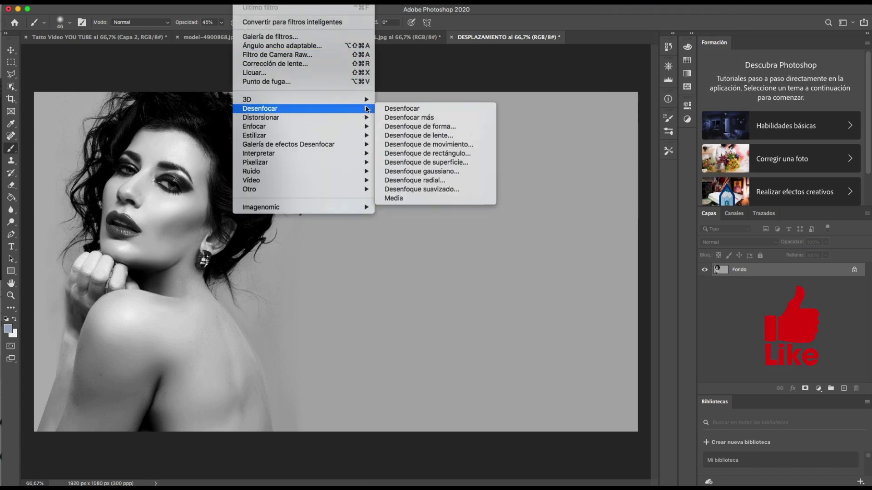
- Apply a Gaussian blur of about 2 pixels radius to the black-and-white image
{"action": "left_click", "coordinate": [437, 171]}
{"action": "left_click_drag", "start_coordinate": [402, 257], "coordinate": [389, 257]}
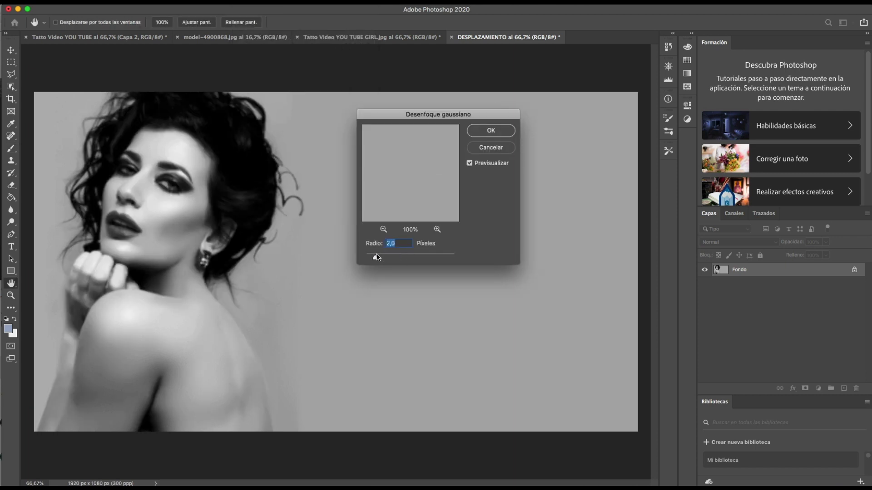
{"action": "left_click", "coordinate": [491, 131]}
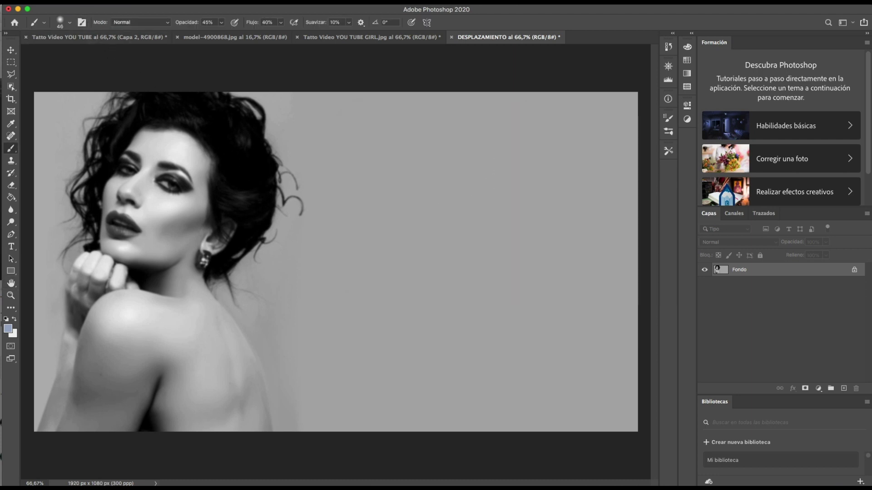
{"action": "left_click", "coordinate": [64, 2]}
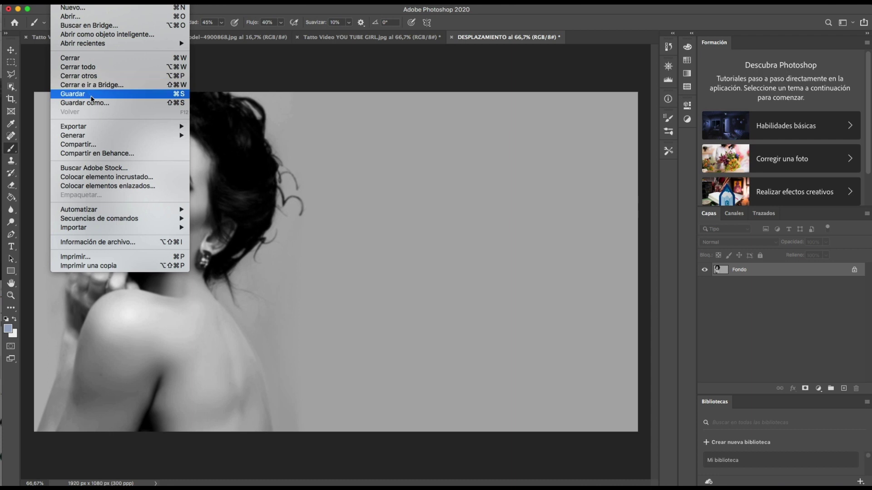
- Save the blurred copy as DESPLAZAMIENTO.psd in HOT PHOTOSHOP and return to the GIRL photo
{"action": "left_click", "coordinate": [97, 104]}
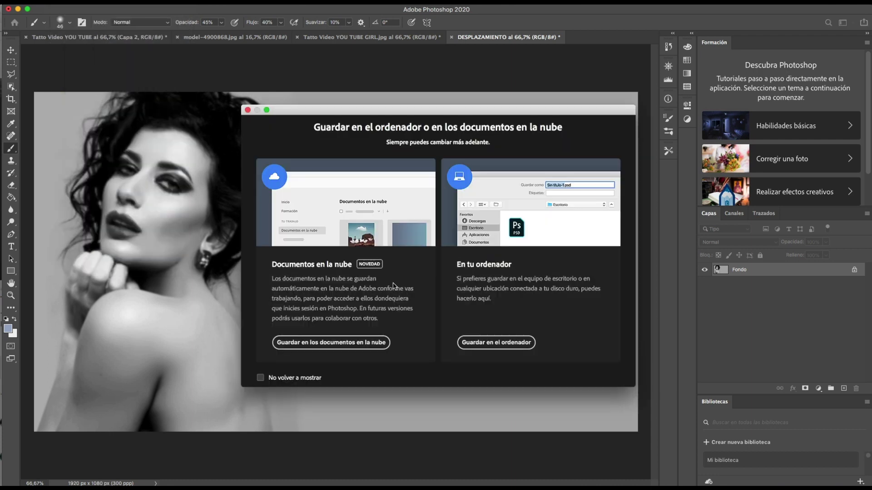
{"action": "left_click", "coordinate": [492, 339]}
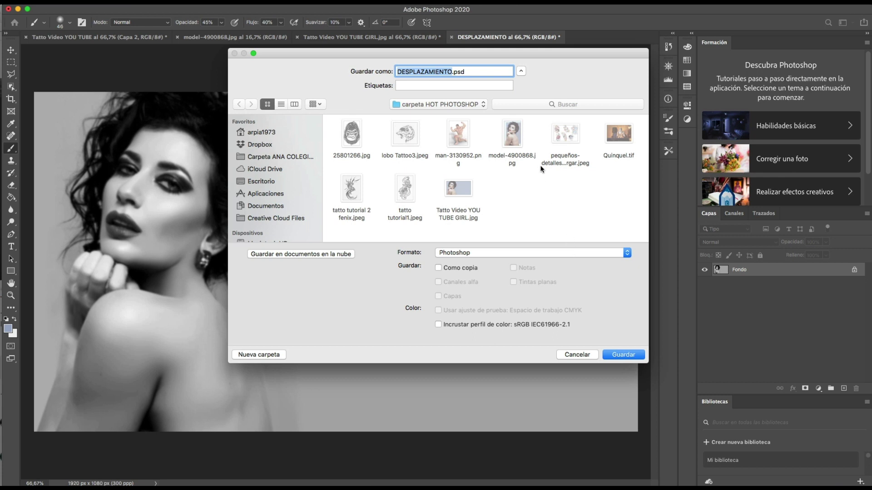
{"action": "left_click", "coordinate": [623, 355]}
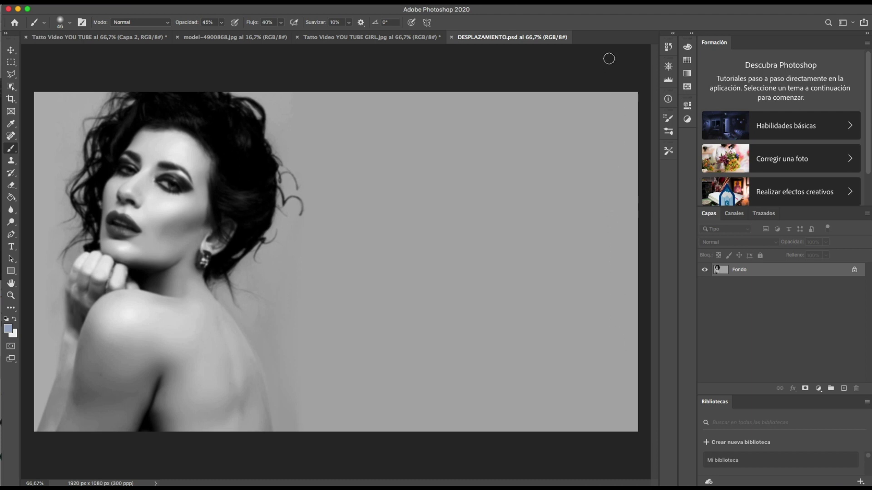
{"action": "key", "text": "ctrl+shift+Tab"}
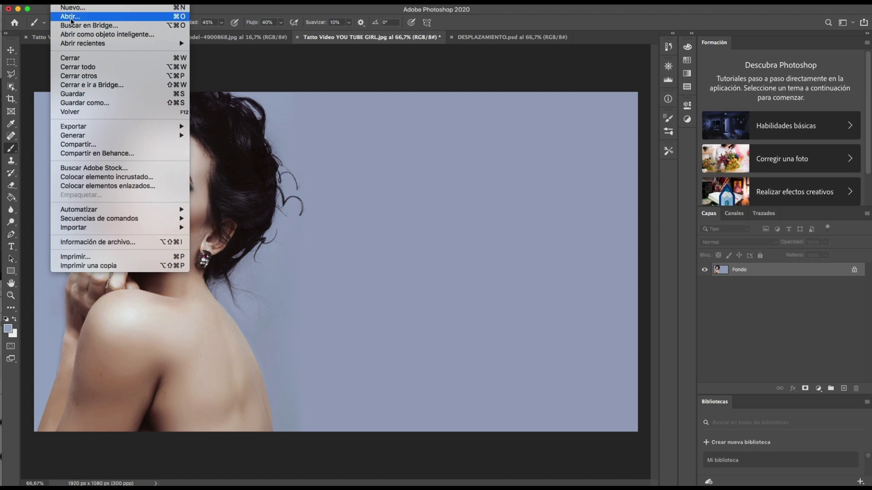
- Open tatto tutorial 2 fenix.jpeg and drag the phoenix onto the GIRL photo's tab
{"action": "left_click", "coordinate": [72, 14]}
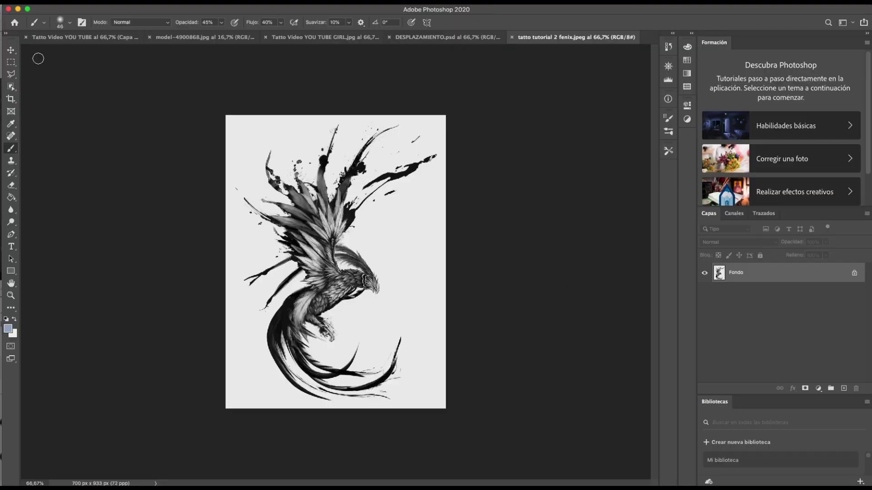
{"action": "left_click", "coordinate": [11, 51]}
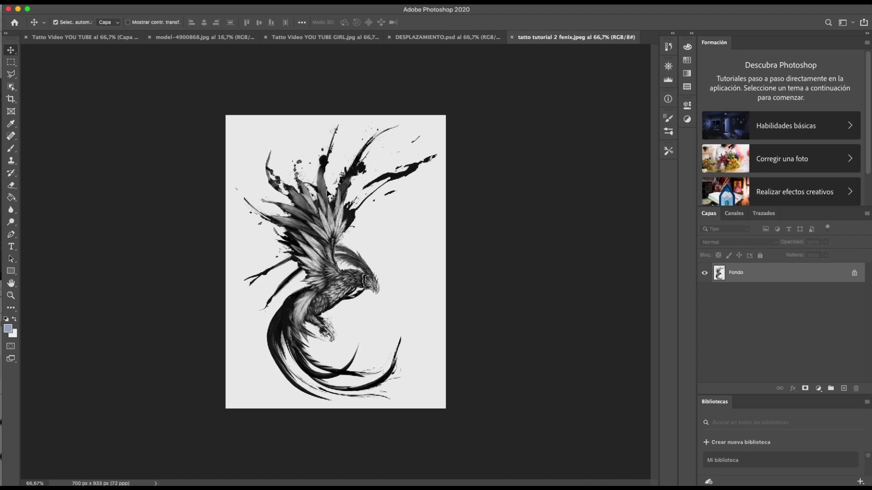
{"action": "left_click_drag", "start_coordinate": [325, 205], "coordinate": [332, 37]}
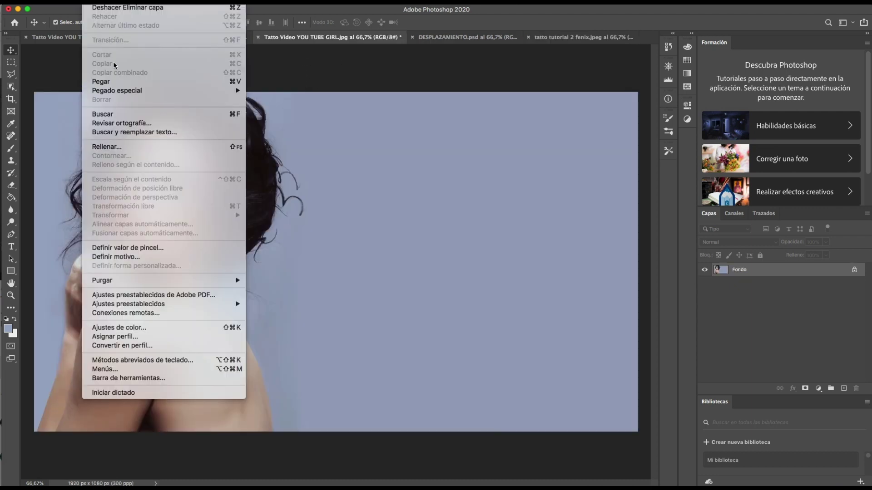
- Paste the phoenix as a new layer and scale it to about 60% over her shoulder
{"action": "left_click", "coordinate": [113, 81]}
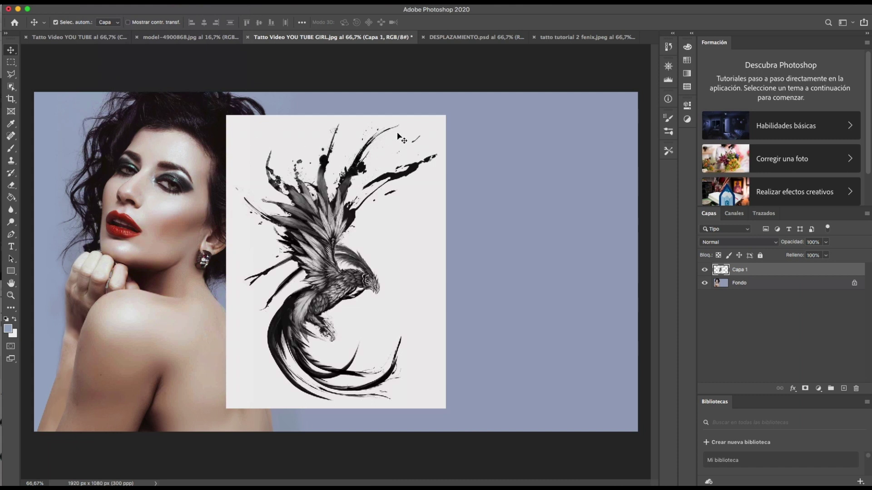
{"action": "left_click", "coordinate": [97, 1]}
{"action": "mouse_move", "coordinate": [111, 215]}
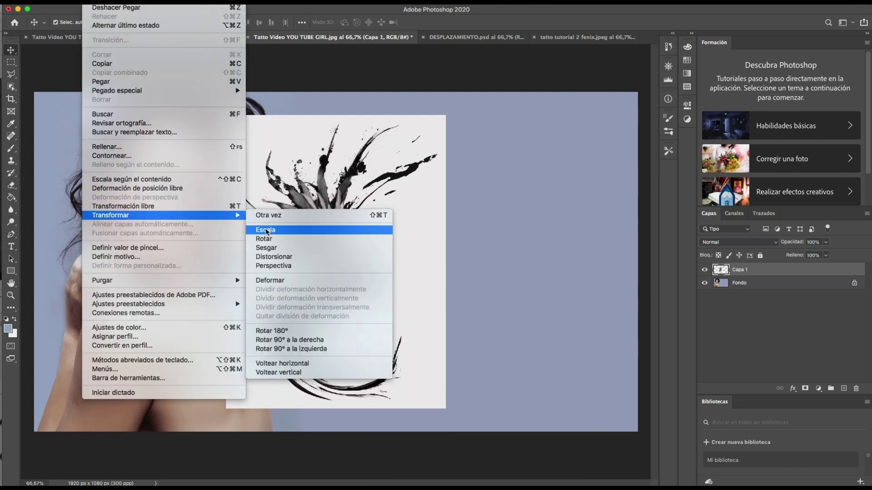
{"action": "left_click", "coordinate": [265, 230]}
{"action": "left_click_drag", "start_coordinate": [446, 116], "coordinate": [365, 223]}
{"action": "left_click_drag", "start_coordinate": [340, 275], "coordinate": [257, 299]}
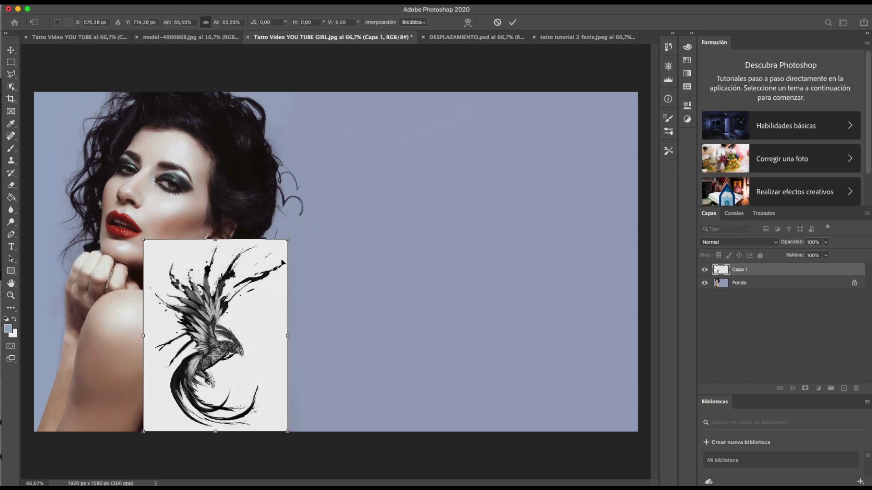
{"action": "left_click_drag", "start_coordinate": [288, 240], "coordinate": [276, 255]}
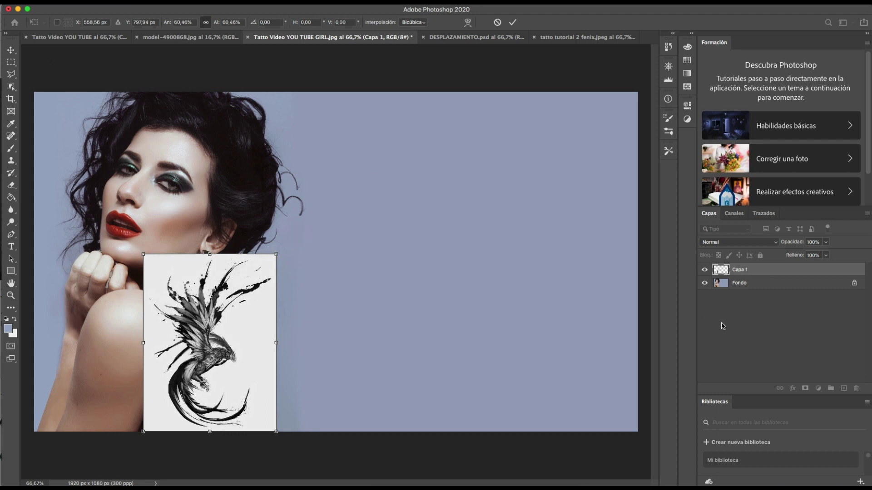
{"action": "left_click", "coordinate": [748, 244]}
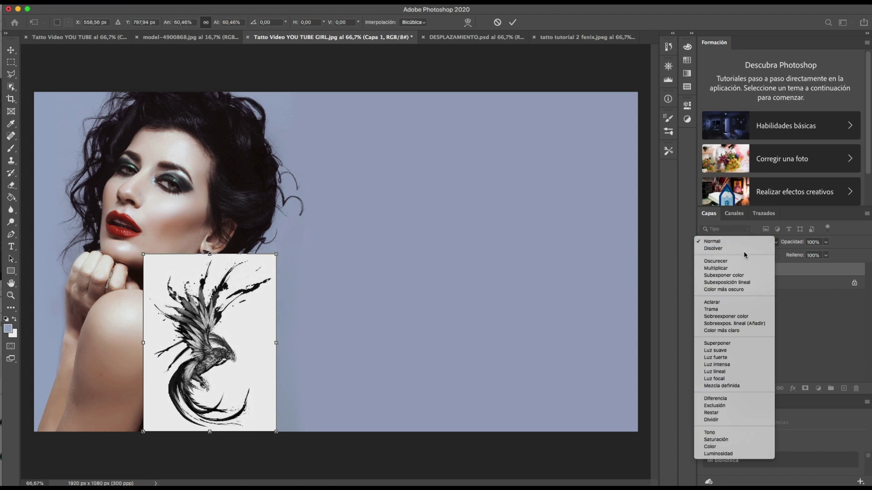
- Set the phoenix layer to Multiply and begin distorting its corners toward the shoulder
{"action": "left_click", "coordinate": [740, 269]}
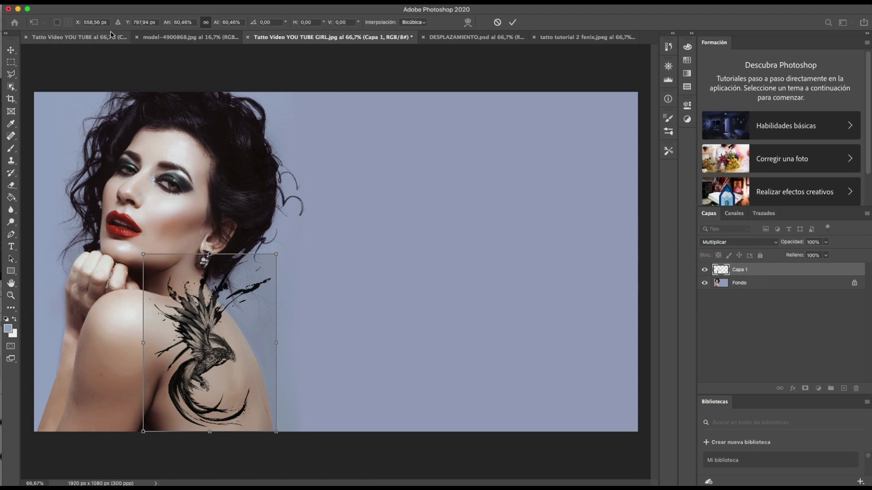
{"action": "left_click", "coordinate": [96, 1]}
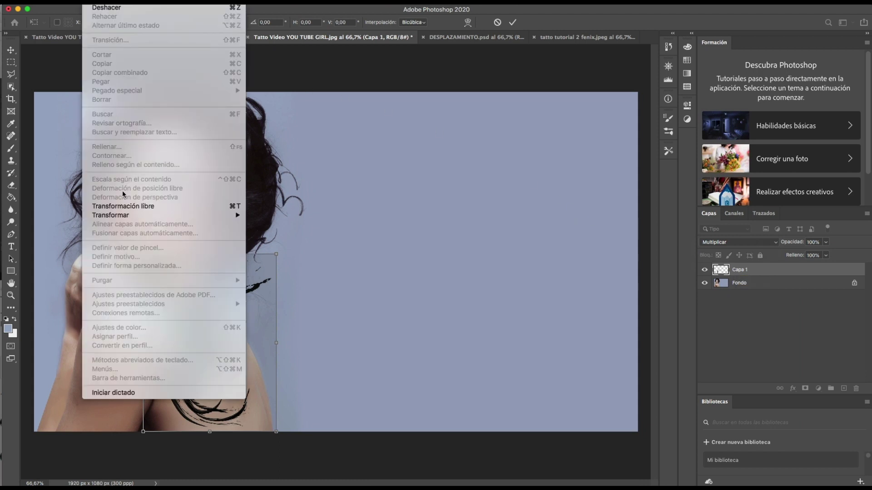
{"action": "mouse_move", "coordinate": [111, 214]}
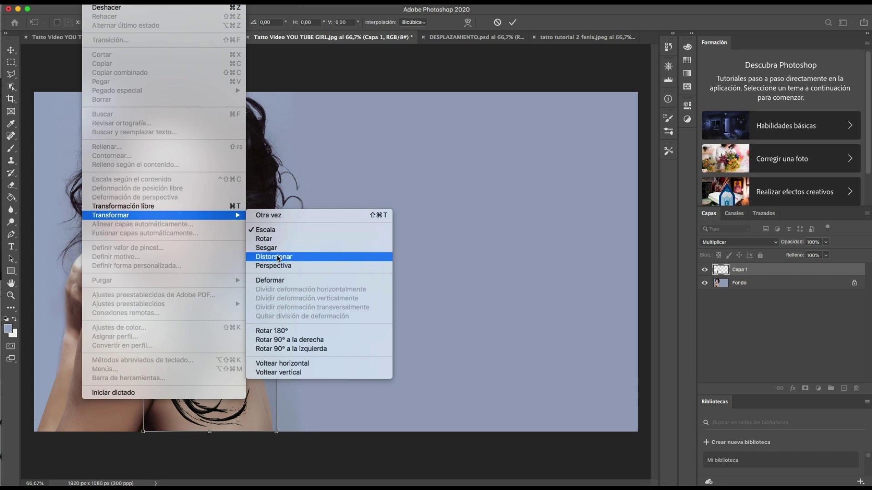
{"action": "left_click", "coordinate": [278, 258]}
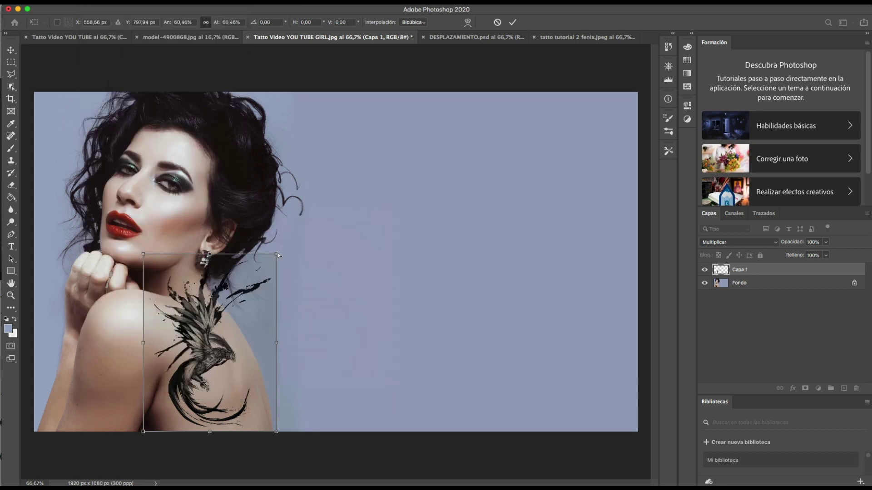
{"action": "left_click_drag", "start_coordinate": [278, 255], "coordinate": [254, 256]}
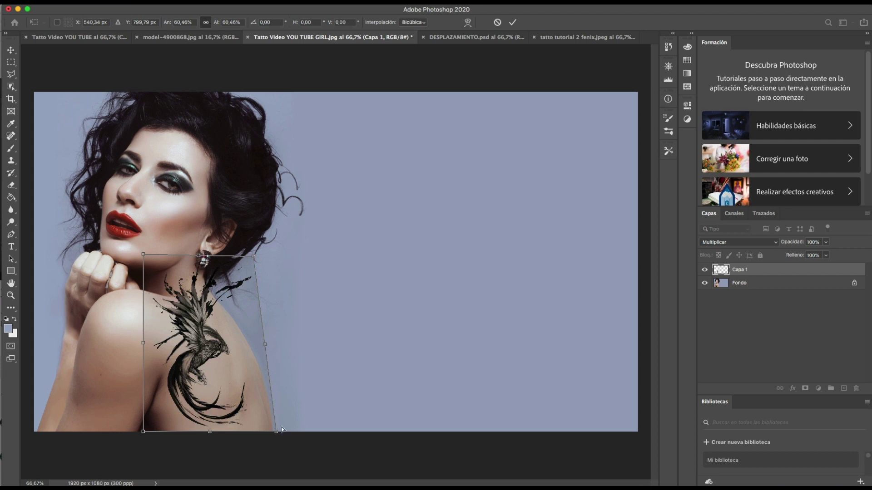
{"action": "left_click_drag", "start_coordinate": [276, 430], "coordinate": [287, 431]}
{"action": "left_click_drag", "start_coordinate": [254, 256], "coordinate": [252, 271]}
{"action": "left_click_drag", "start_coordinate": [144, 255], "coordinate": [143, 272]}
- Refine the distorted corners so the phoenix fits the shoulder's shape
{"action": "left_click_drag", "start_coordinate": [252, 275], "coordinate": [248, 283]}
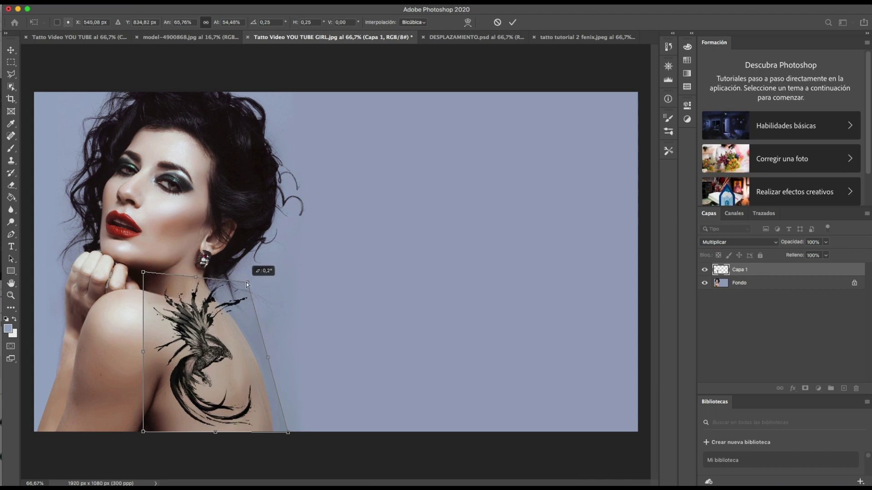
{"action": "left_click_drag", "start_coordinate": [143, 431], "coordinate": [155, 440]}
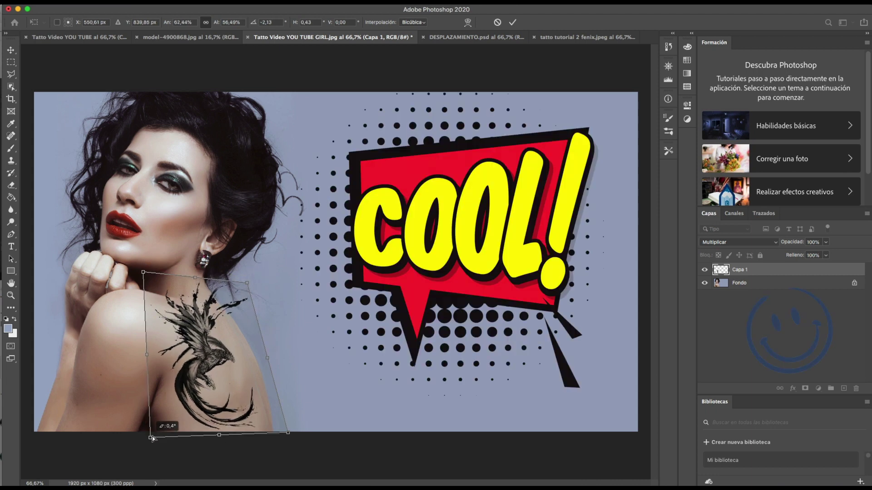
{"action": "left_click_drag", "start_coordinate": [287, 433], "coordinate": [298, 433]}
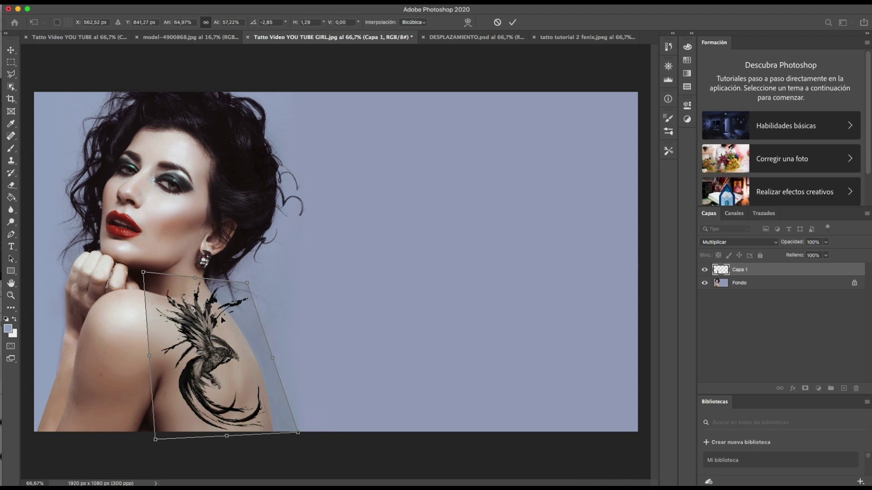
{"action": "left_click_drag", "start_coordinate": [221, 318], "coordinate": [219, 324]}
{"action": "left_click_drag", "start_coordinate": [252, 290], "coordinate": [253, 294]}
{"action": "left_click_drag", "start_coordinate": [299, 440], "coordinate": [305, 442]}
{"action": "left_click_drag", "start_coordinate": [144, 280], "coordinate": [119, 280]}
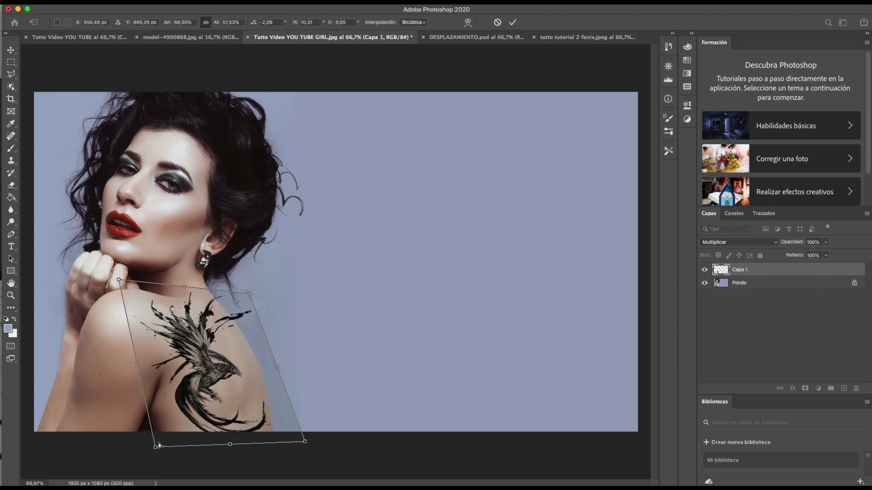
- Warp the phoenix's corners and top edge to follow the shoulder's curve and commit
{"action": "left_click", "coordinate": [117, 212]}
{"action": "left_click", "coordinate": [272, 272]}
{"action": "left_click_drag", "start_coordinate": [155, 446], "coordinate": [146, 426]}
{"action": "left_click_drag", "start_coordinate": [304, 441], "coordinate": [298, 435]}
{"action": "left_click_drag", "start_coordinate": [188, 285], "coordinate": [189, 296]}
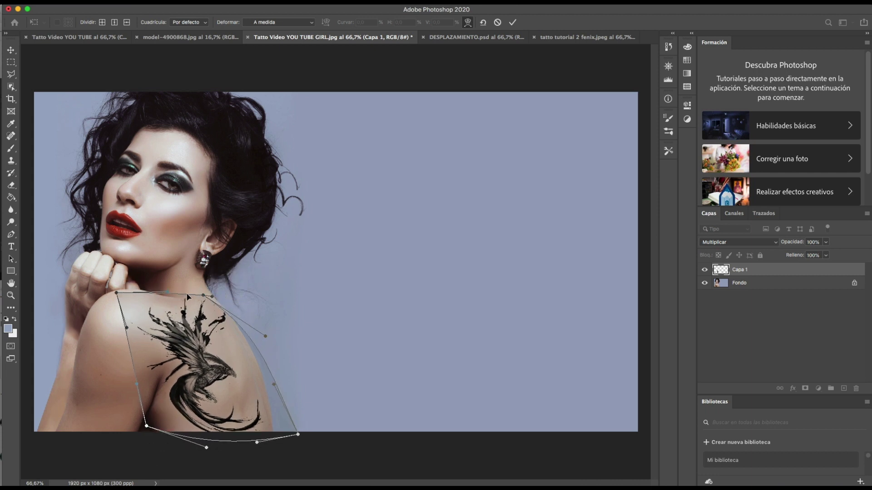
{"action": "left_click_drag", "start_coordinate": [238, 361], "coordinate": [247, 359]}
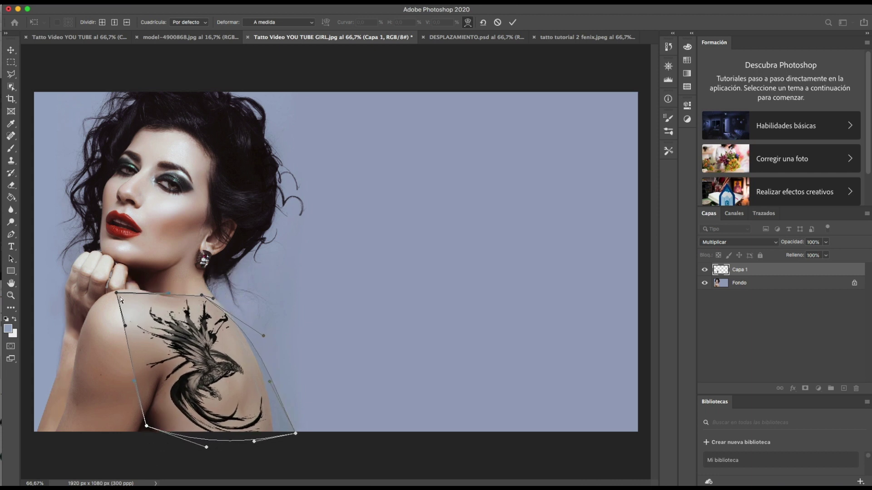
{"action": "key", "text": "Return"}
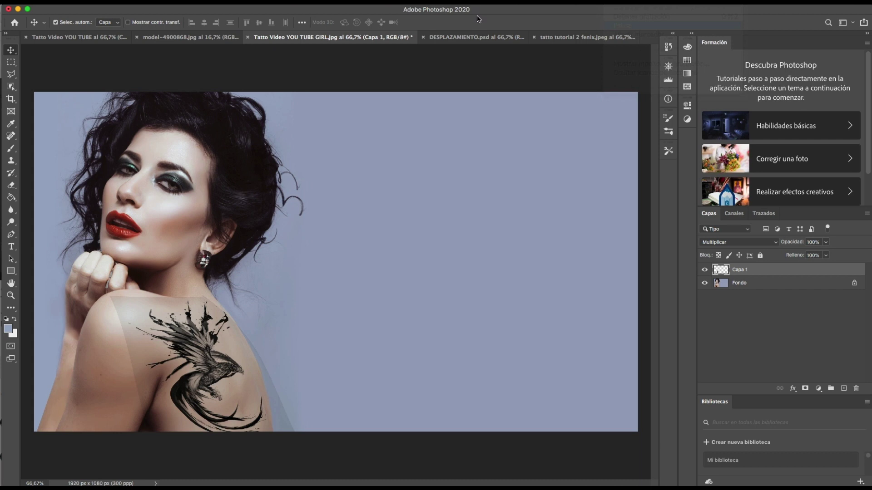
{"action": "left_click", "coordinate": [248, 2]}
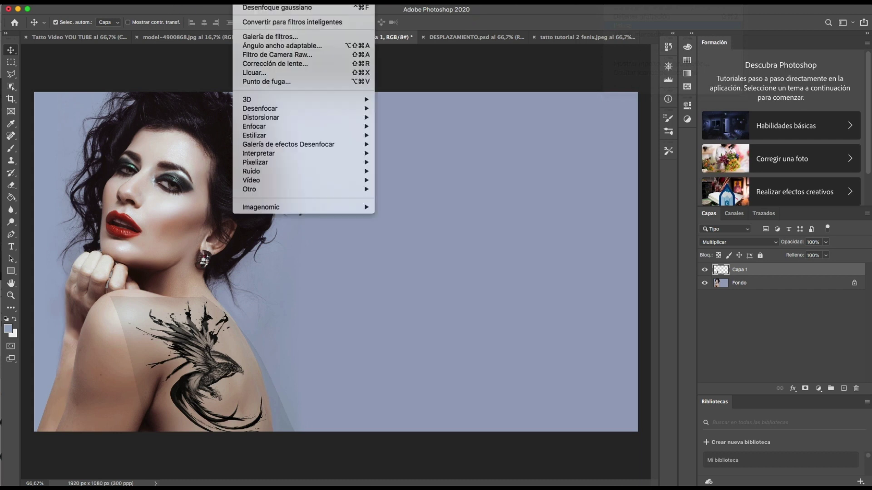
{"action": "mouse_move", "coordinate": [260, 117]}
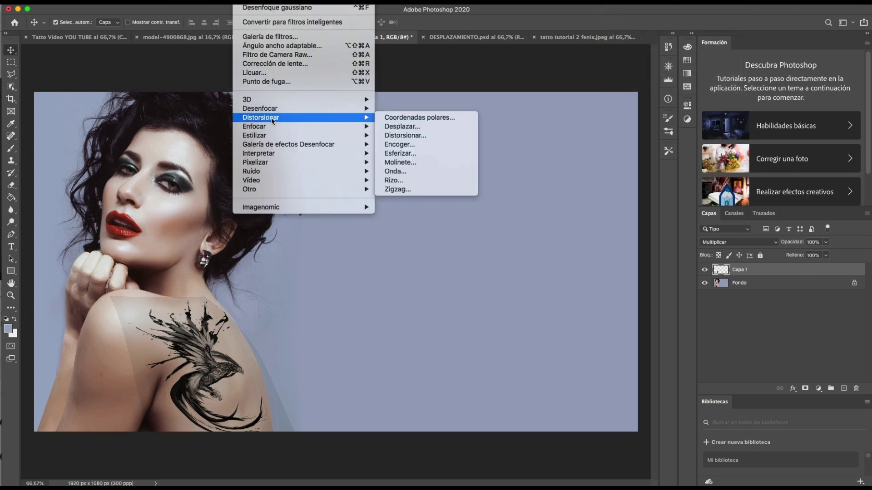
- Displace the phoenix layer using DESPLAZAMIENTO.psd as the map, then open Capa 1's blending options
{"action": "left_click", "coordinate": [389, 127]}
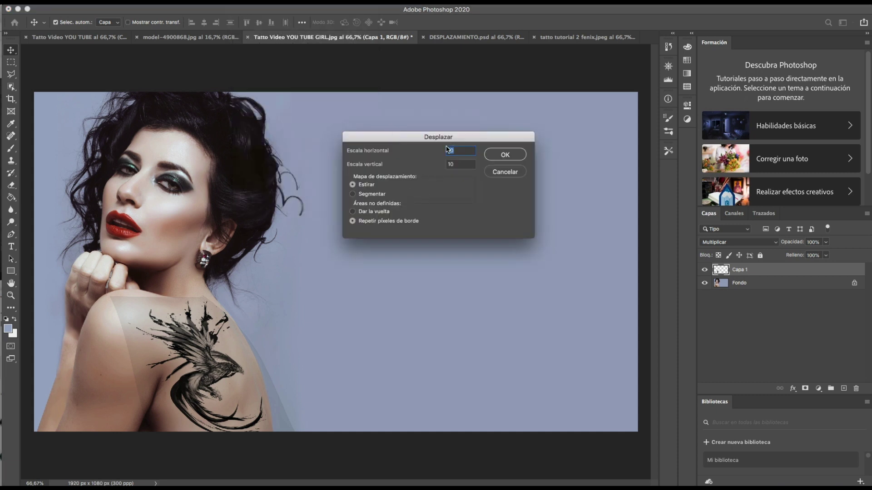
{"action": "left_click", "coordinate": [505, 155]}
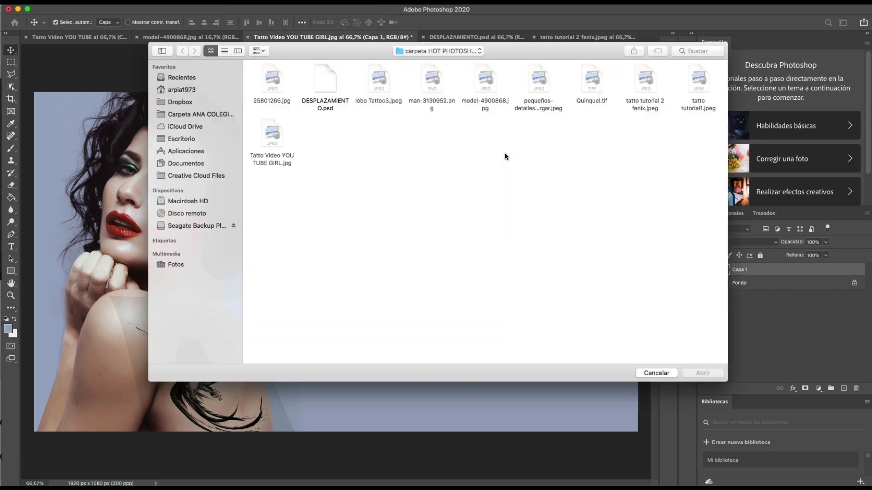
{"action": "left_click", "coordinate": [327, 80]}
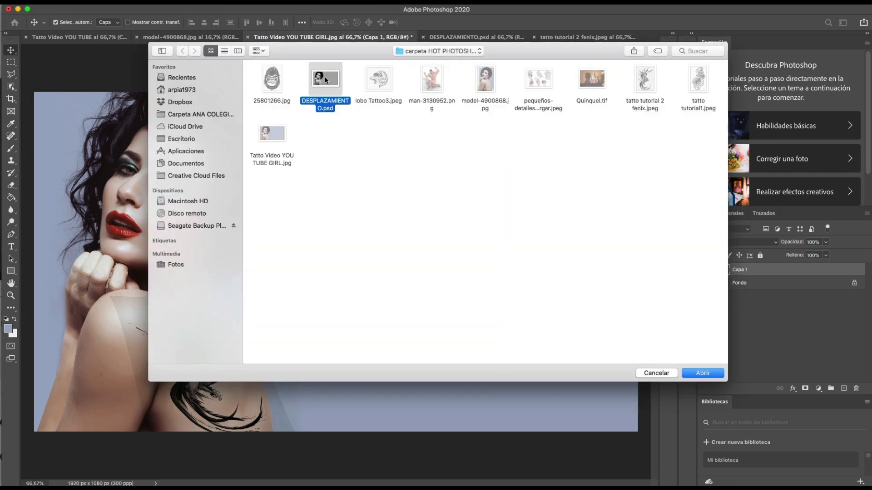
{"action": "left_click", "coordinate": [703, 373]}
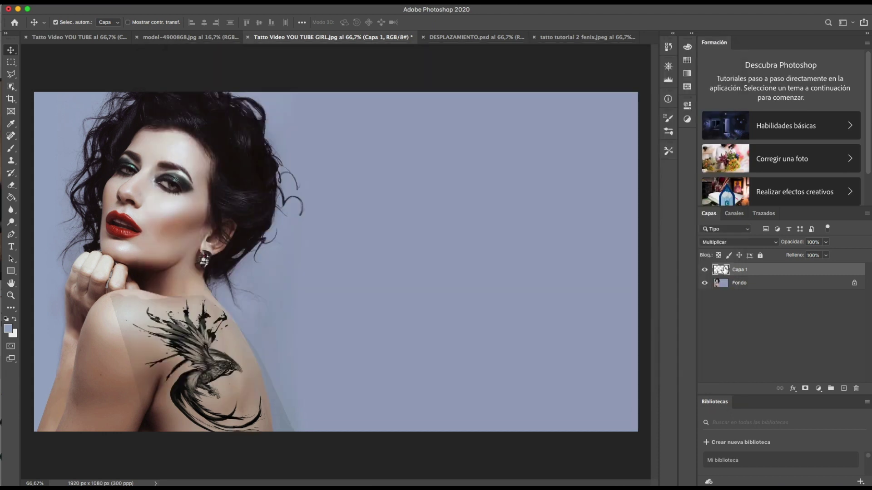
{"action": "double_click", "coordinate": [724, 270]}
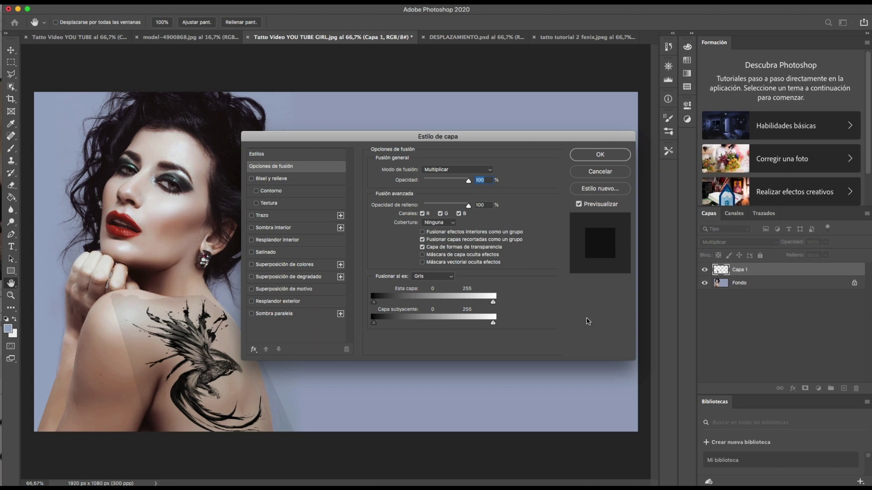
- Split the phoenix layer's Underlying Layer sliders to about 73 and 140, and apply
{"action": "left_click_drag", "start_coordinate": [374, 323], "coordinate": [397, 323]}
{"action": "left_click_drag", "start_coordinate": [493, 323], "coordinate": [460, 322]}
{"action": "left_click_drag", "start_coordinate": [460, 322], "coordinate": [447, 320]}
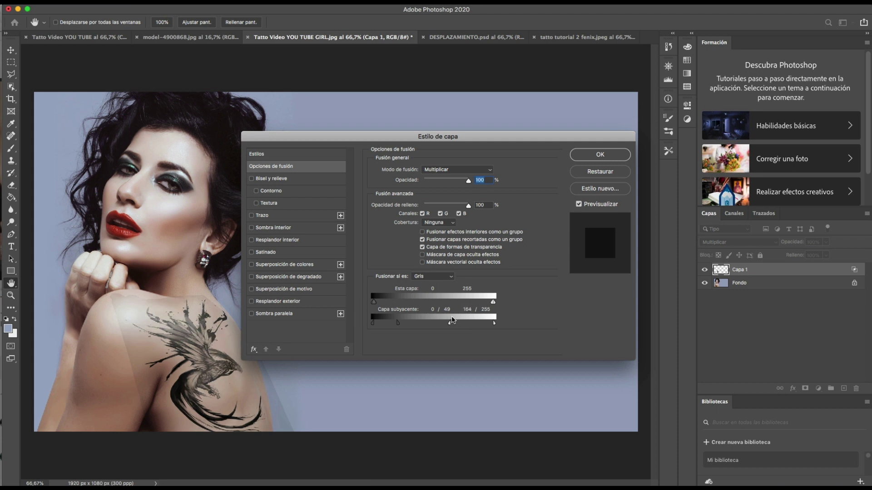
{"action": "mouse_move", "coordinate": [401, 323]}
{"action": "left_mouse_down"}
{"action": "mouse_move", "coordinate": [458, 324]}
{"action": "mouse_move", "coordinate": [436, 323]}
{"action": "left_mouse_up"}
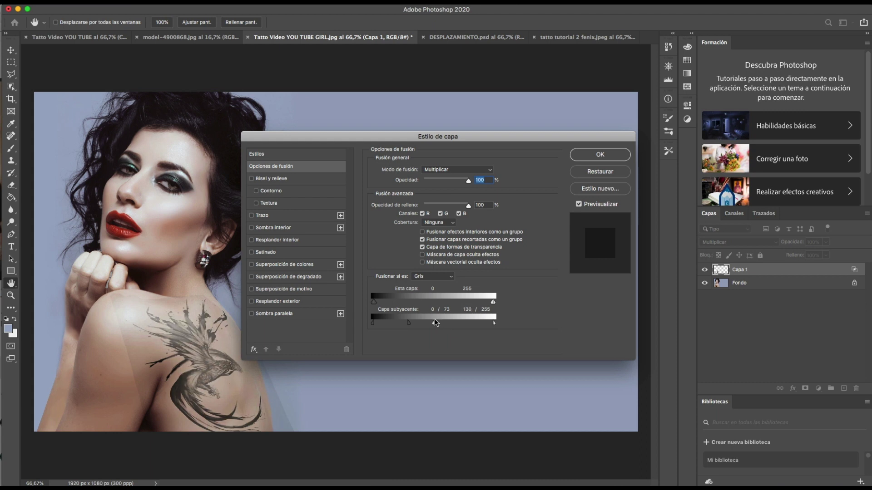
{"action": "left_click_drag", "start_coordinate": [436, 323], "coordinate": [441, 323]}
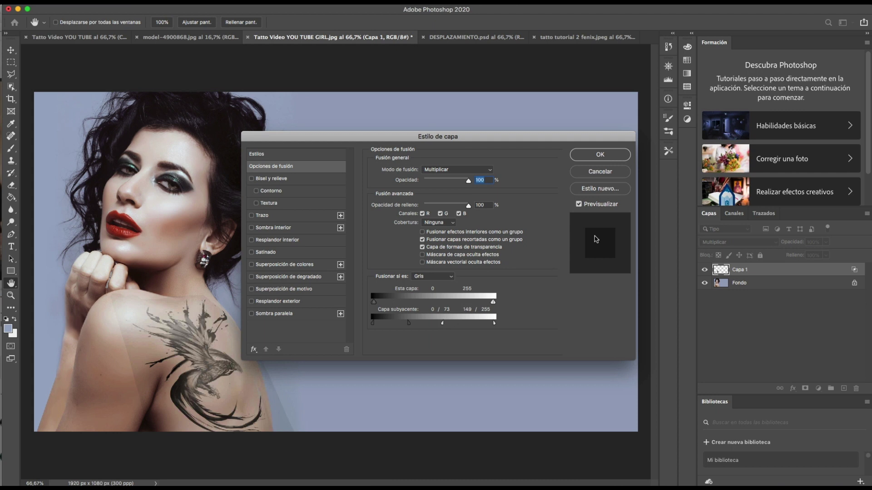
{"action": "left_click", "coordinate": [607, 154]}
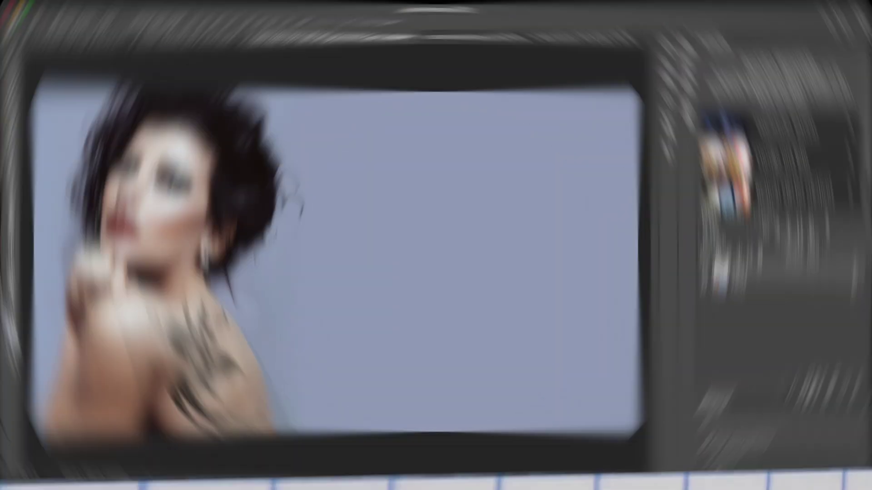
- Add a layer mask to the phoenix and paint black over its edge along the shoulder top
{"action": "left_click", "coordinate": [805, 388]}
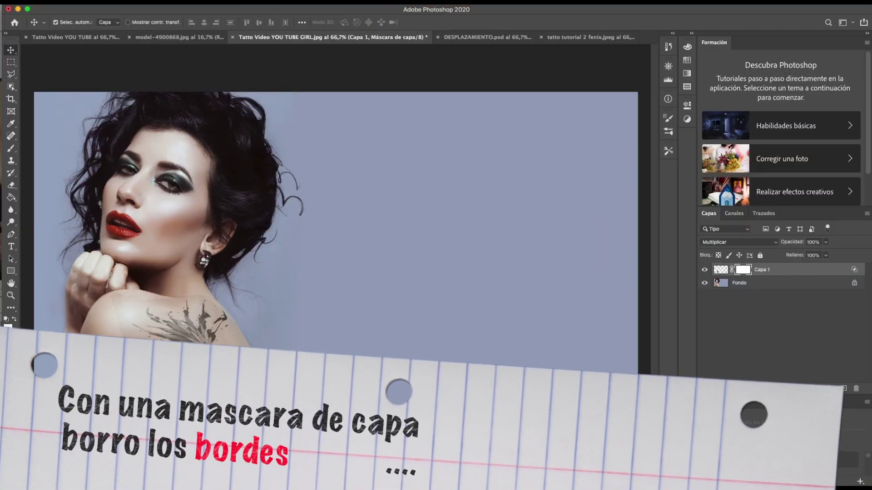
{"action": "left_click", "coordinate": [11, 149]}
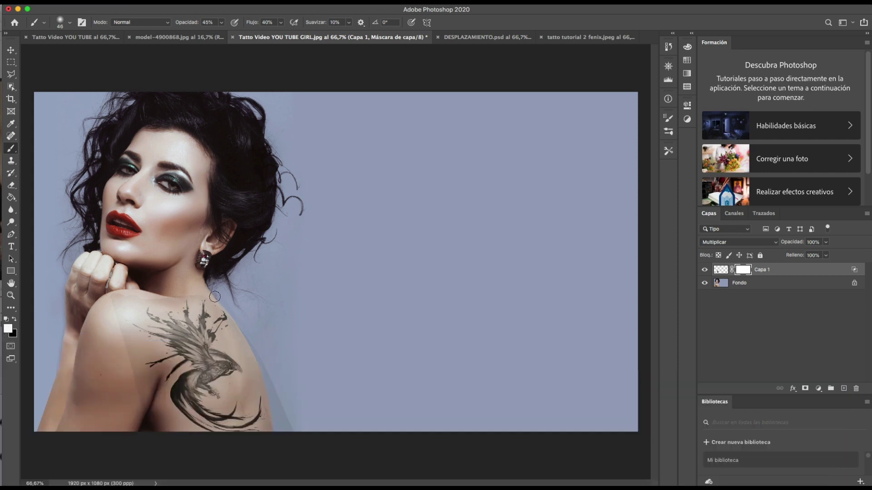
{"action": "key", "text": "x"}
{"action": "left_click_drag", "start_coordinate": [163, 299], "coordinate": [206, 293]}
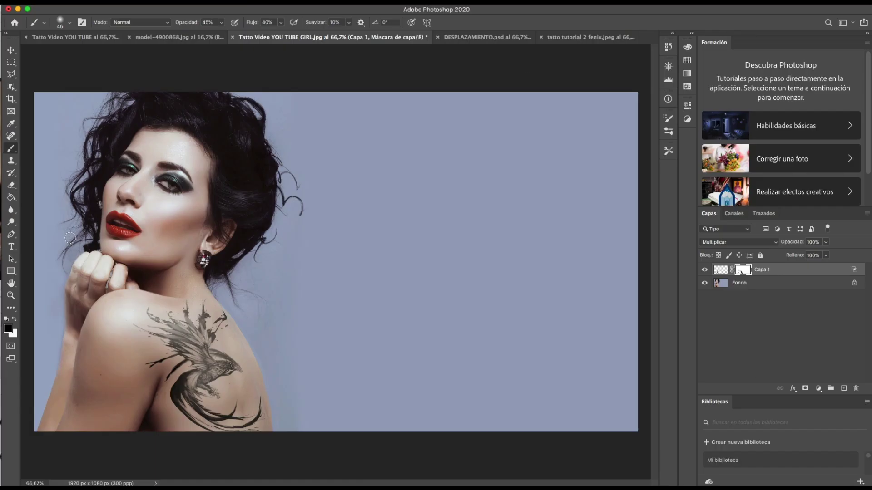
{"action": "left_click", "coordinate": [12, 295]}
{"action": "left_click", "coordinate": [194, 364]}
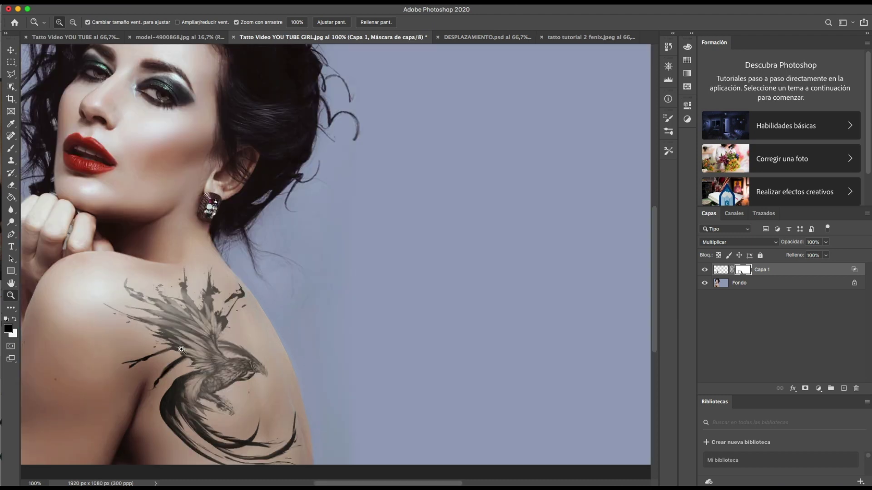
{"action": "scroll", "coordinate": [181, 350], "scroll_direction": "down", "scroll_amount": 1}
{"action": "left_click", "coordinate": [205, 349]}
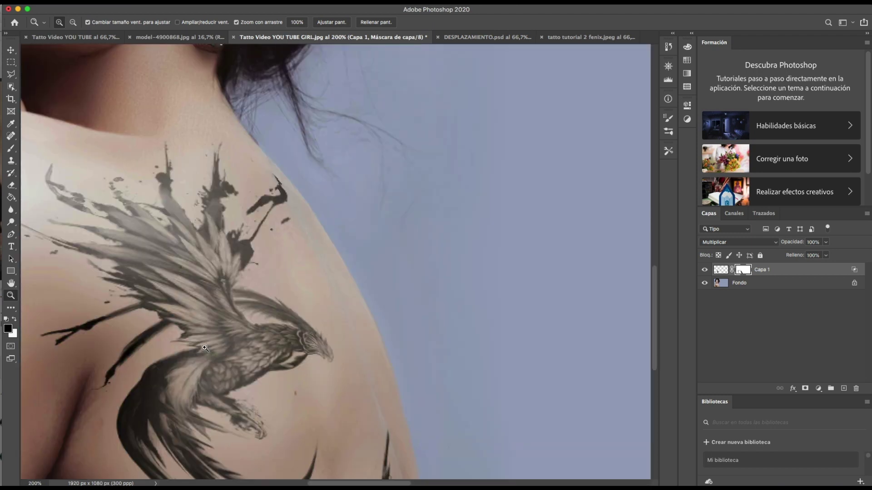
{"action": "scroll", "coordinate": [204, 348], "scroll_direction": "down", "scroll_amount": 1}
{"action": "scroll", "coordinate": [204, 348], "scroll_direction": "down", "scroll_amount": 1}
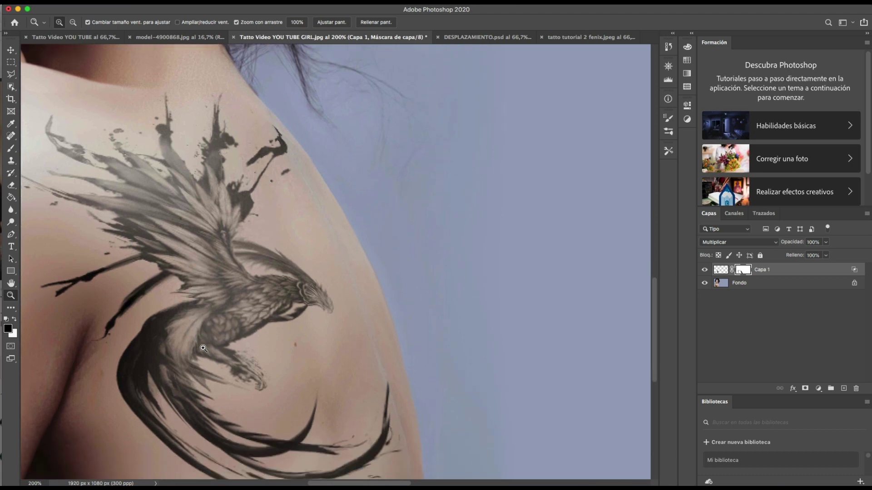
{"action": "scroll", "coordinate": [203, 348], "scroll_direction": "down", "scroll_amount": 1}
{"action": "scroll", "coordinate": [203, 348], "scroll_direction": "up", "scroll_amount": 1}
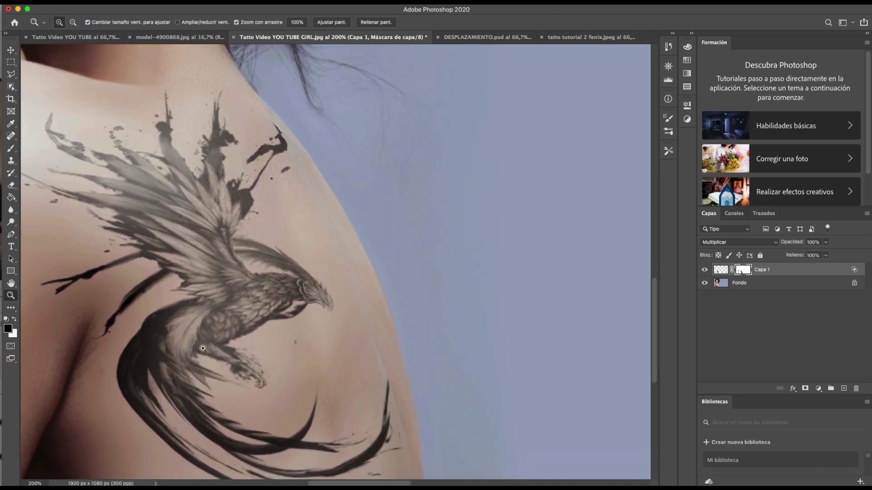
{"action": "scroll", "coordinate": [203, 348], "scroll_direction": "up", "scroll_amount": 1}
{"action": "key", "text": "alt"}
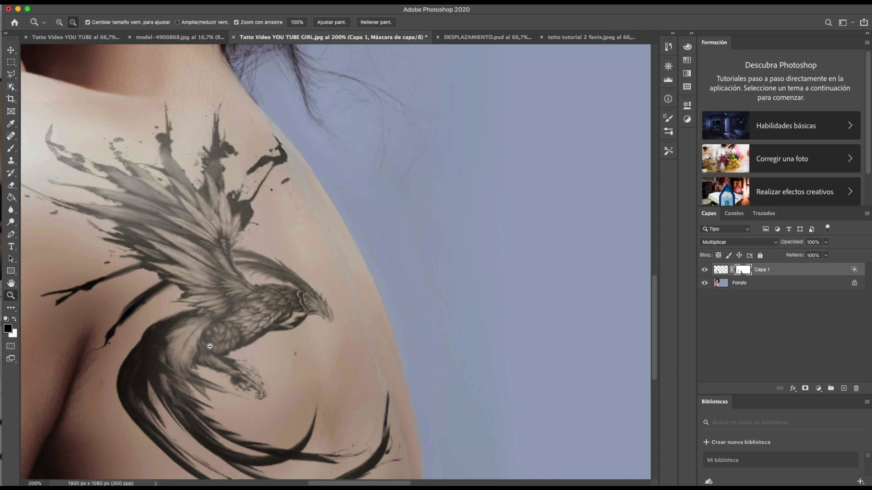
{"action": "left_click", "coordinate": [210, 347], "text": "alt"}
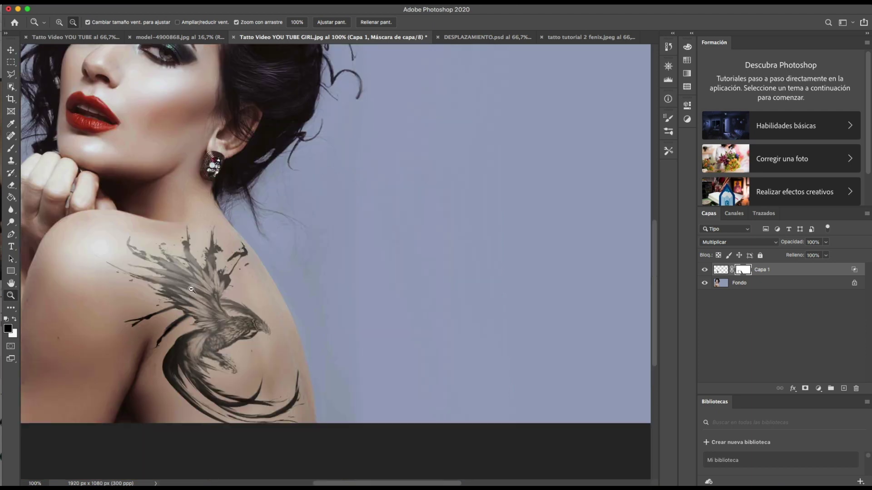
{"action": "left_click", "coordinate": [192, 290], "text": "alt"}
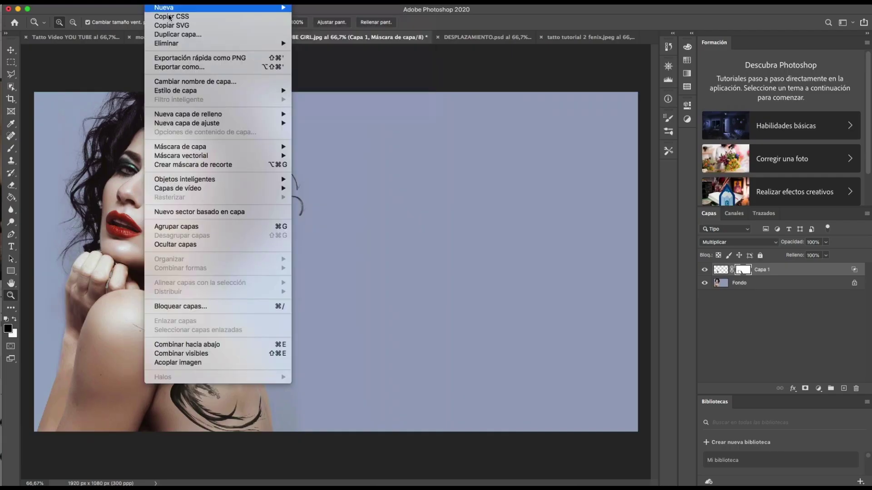
- Create a new layer named 'color rojo' and move it beneath the tattoo layer
{"action": "mouse_move", "coordinate": [204, 7]}
{"action": "left_click", "coordinate": [328, 12]}
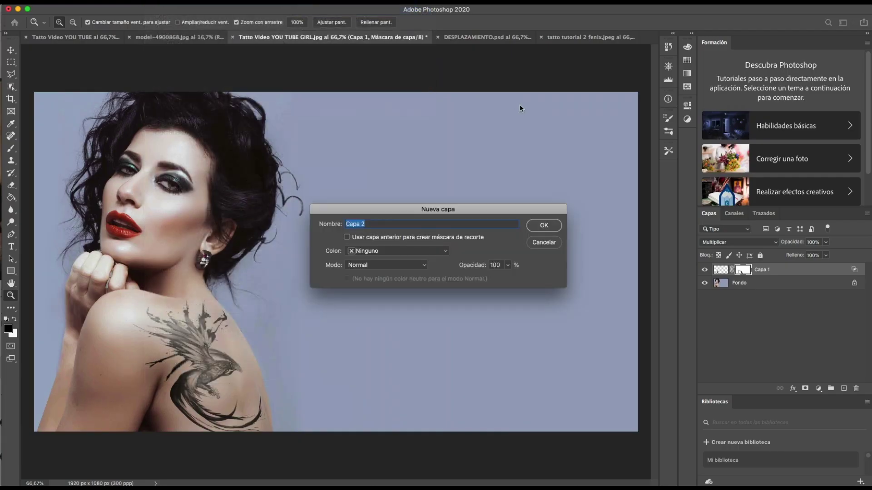
{"action": "left_click", "coordinate": [508, 223]}
{"action": "type", "text": "color rojo"}
{"action": "left_click", "coordinate": [541, 225]}
{"action": "left_click_drag", "start_coordinate": [742, 271], "coordinate": [724, 291]}
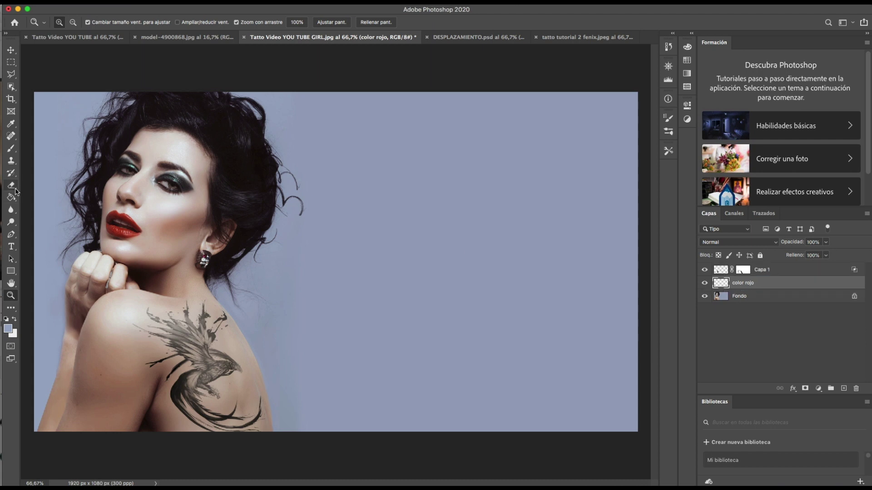
- Set color rojo to Color blending and brush red over the phoenix's body
{"action": "left_click", "coordinate": [14, 149]}
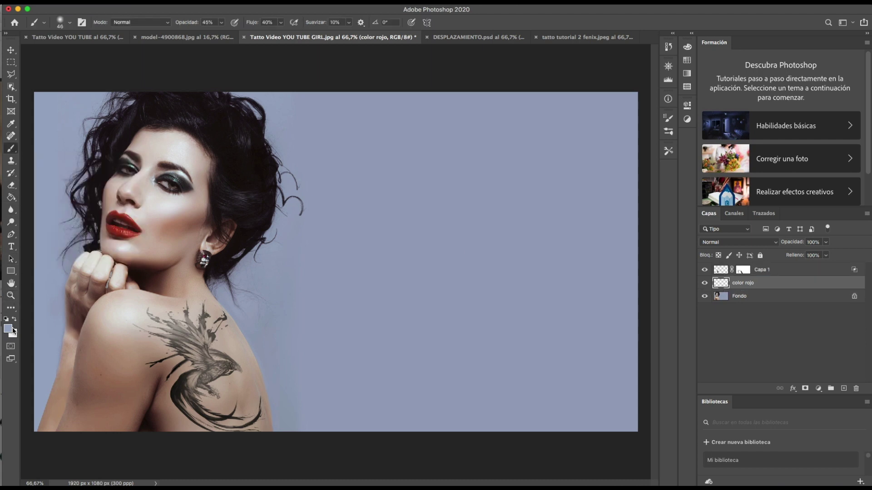
{"action": "left_click", "coordinate": [8, 329]}
{"action": "left_click", "coordinate": [443, 187]}
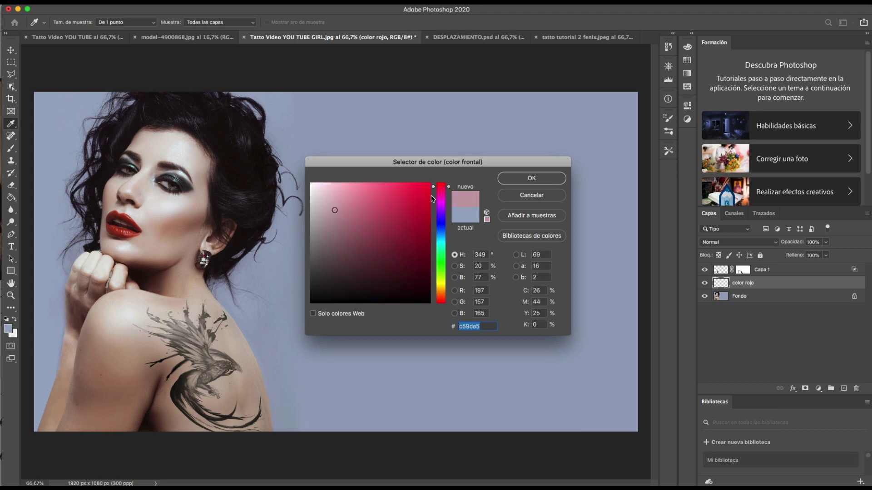
{"action": "left_click", "coordinate": [421, 197]}
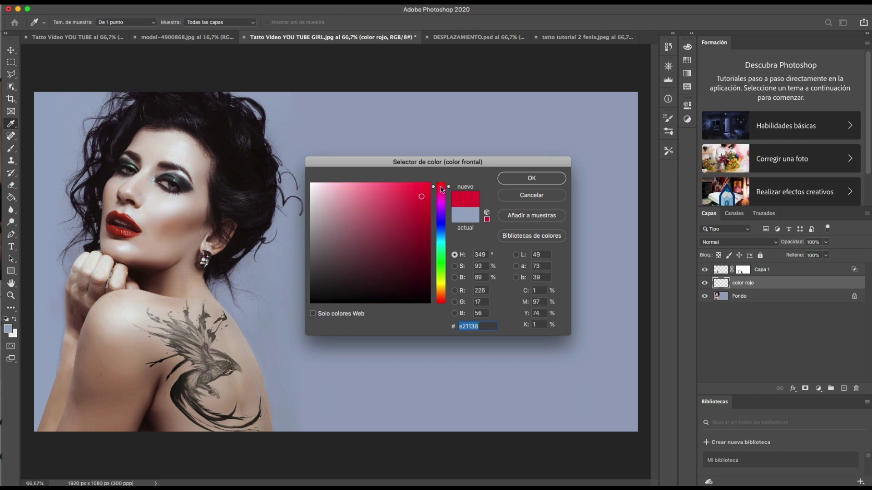
{"action": "left_click", "coordinate": [420, 193]}
{"action": "left_click", "coordinate": [421, 195]}
{"action": "left_click", "coordinate": [516, 179]}
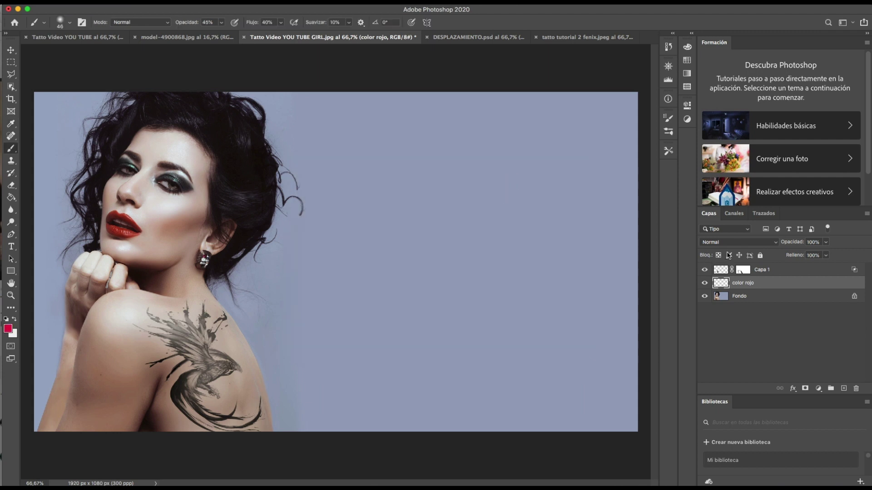
{"action": "left_click", "coordinate": [737, 244]}
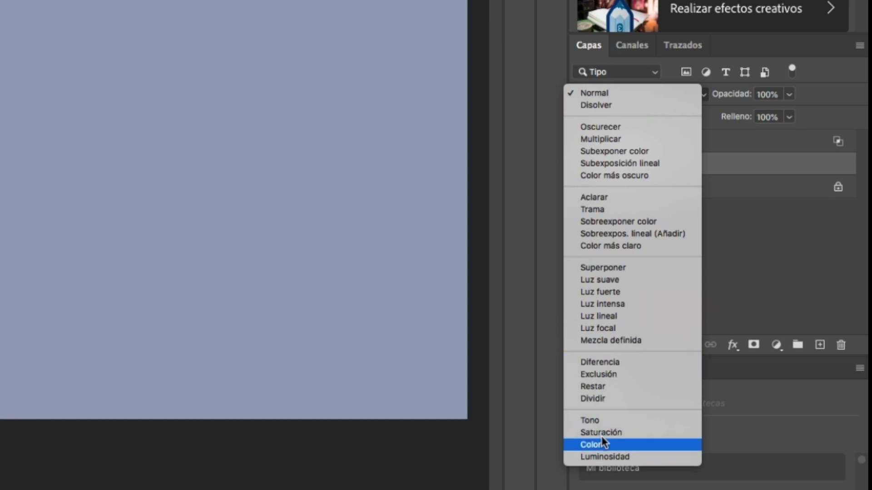
{"action": "left_click", "coordinate": [717, 446]}
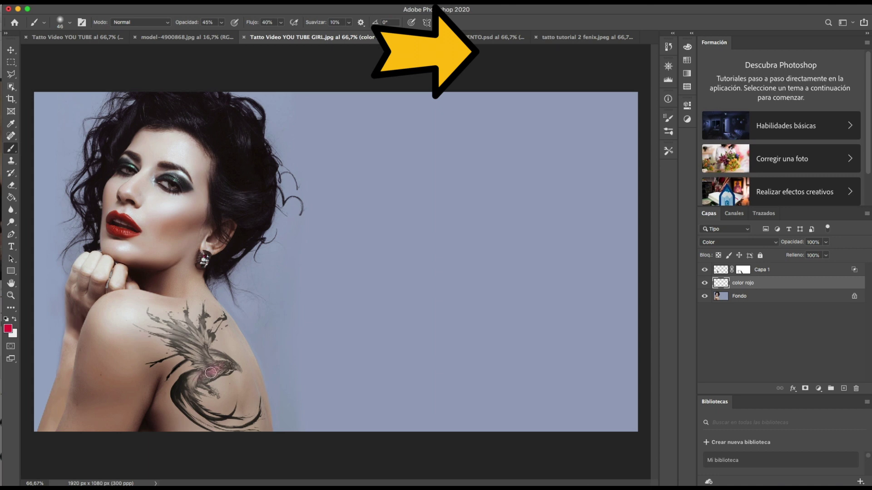
{"action": "left_click_drag", "start_coordinate": [191, 377], "coordinate": [238, 369]}
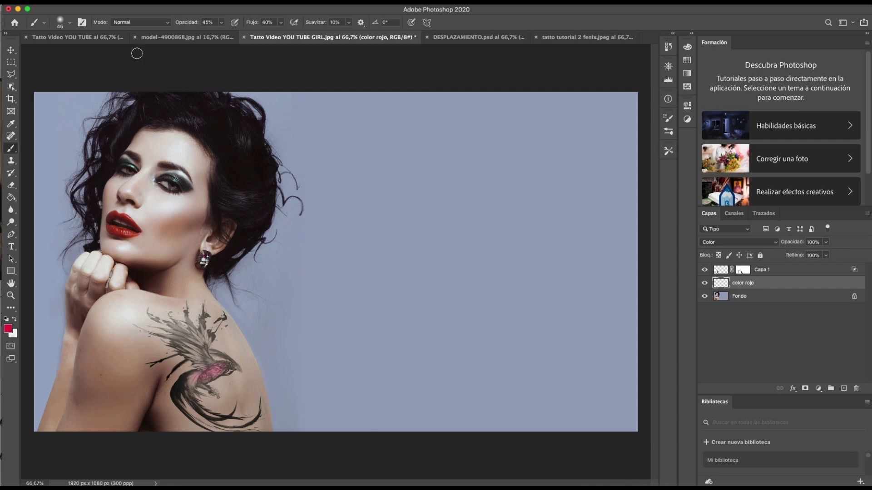
- Create a new layer named 'Color AZUL'
{"action": "left_click", "coordinate": [153, 1]}
{"action": "mouse_move", "coordinate": [204, 7]}
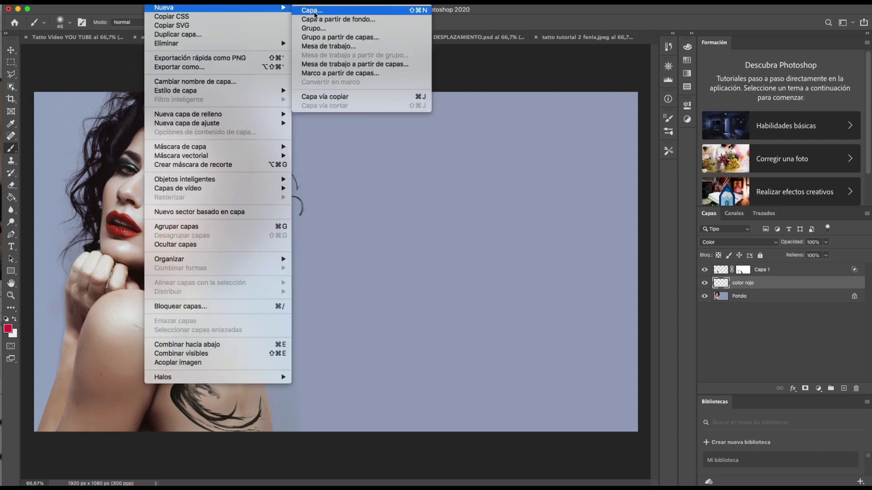
{"action": "left_click", "coordinate": [314, 11]}
{"action": "left_click", "coordinate": [477, 223]}
{"action": "type", "text": "Color AZUL"}
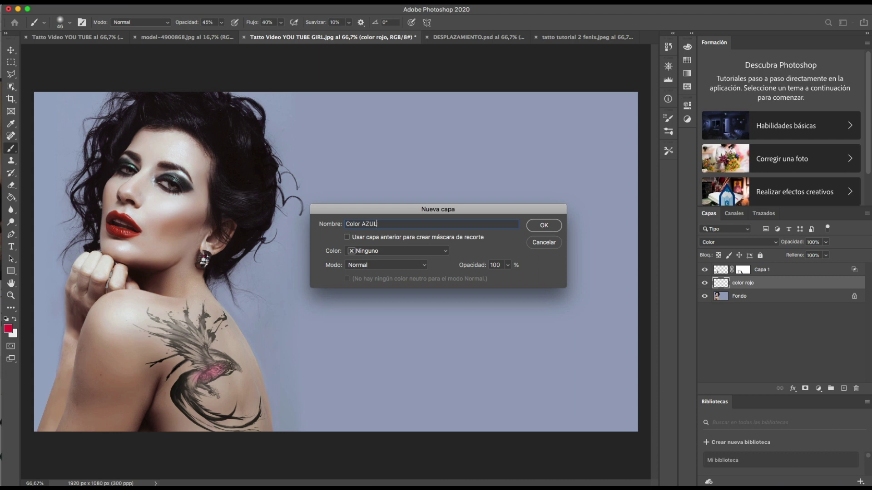
{"action": "left_click", "coordinate": [541, 226]}
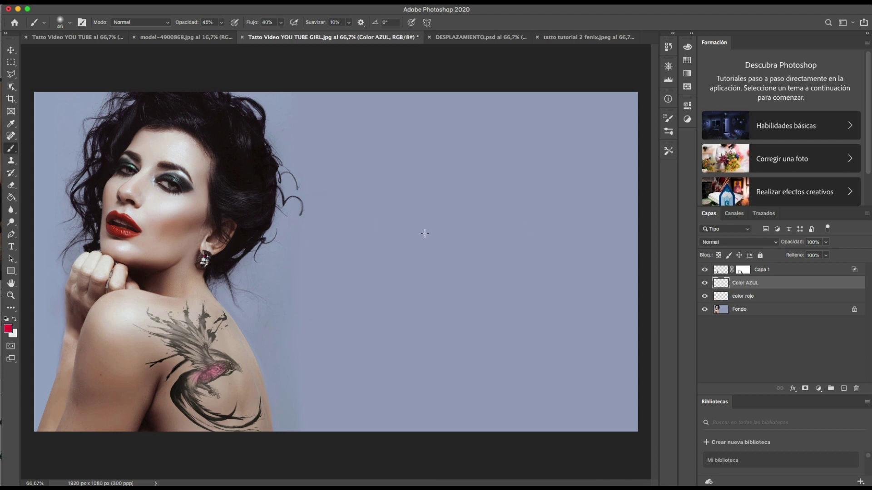
- Set Color AZUL to Color blending and brush cyan over the phoenix's wing
{"action": "left_click", "coordinate": [12, 331]}
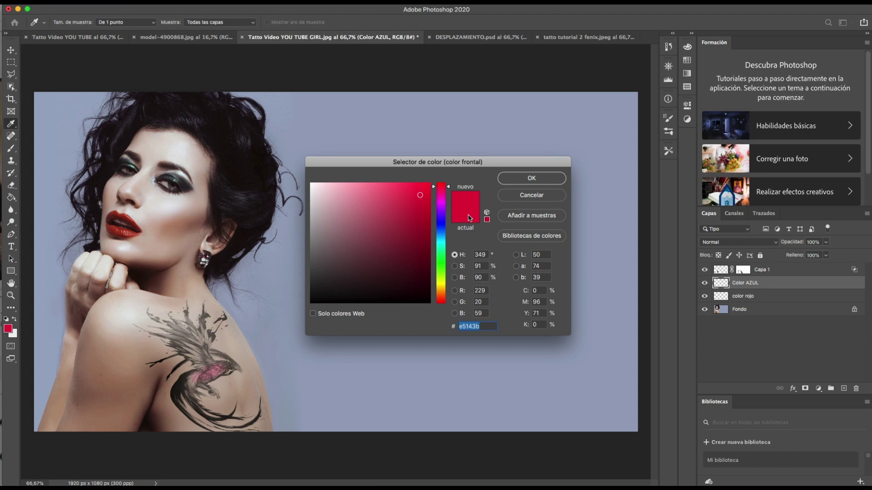
{"action": "left_click", "coordinate": [444, 243]}
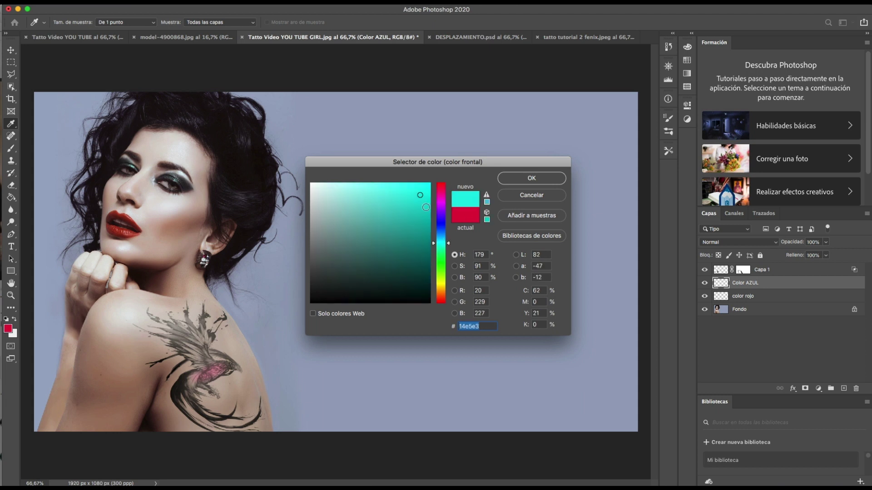
{"action": "left_click", "coordinate": [517, 180]}
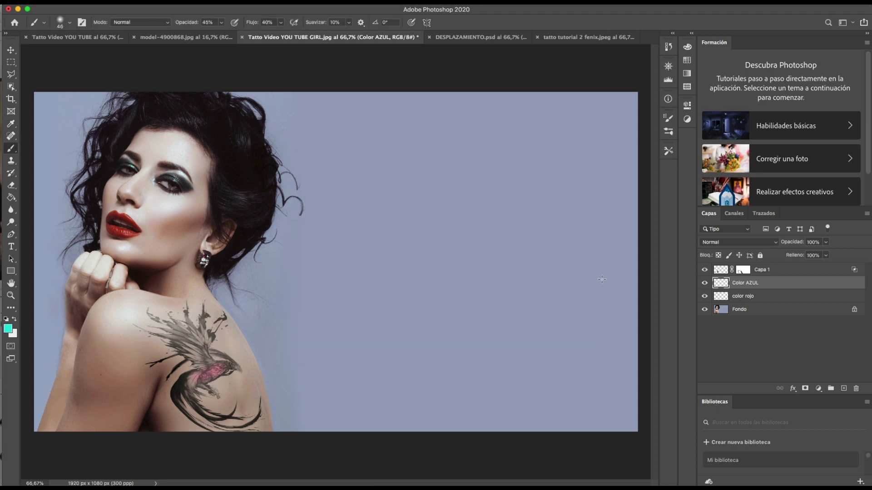
{"action": "left_click", "coordinate": [733, 246]}
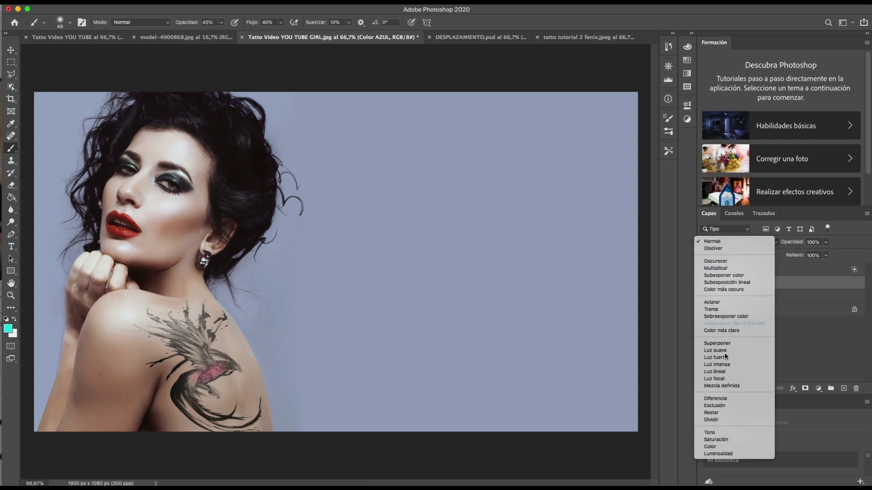
{"action": "left_click", "coordinate": [720, 445]}
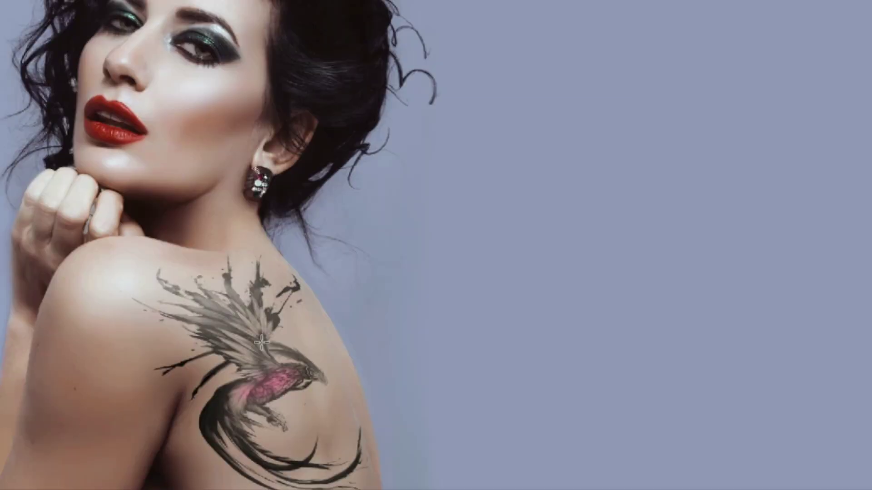
{"action": "left_click_drag", "start_coordinate": [197, 345], "coordinate": [210, 360]}
{"action": "mouse_move", "coordinate": [271, 361]}
{"action": "left_mouse_down"}
{"action": "mouse_move", "coordinate": [259, 367]}
{"action": "mouse_move", "coordinate": [254, 339]}
{"action": "mouse_move", "coordinate": [262, 324]}
{"action": "left_mouse_up"}
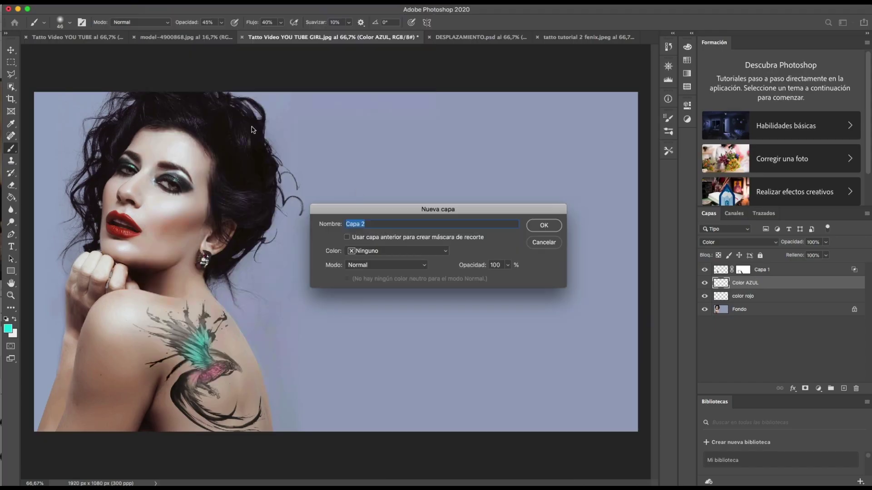
- Add a Color-mode layer named 'AZUL OSCURO' with dark blue as the painting colour
{"action": "type", "text": "AZUL OSCURO"}
{"action": "key", "text": "Return"}
{"action": "left_click", "coordinate": [9, 328]}
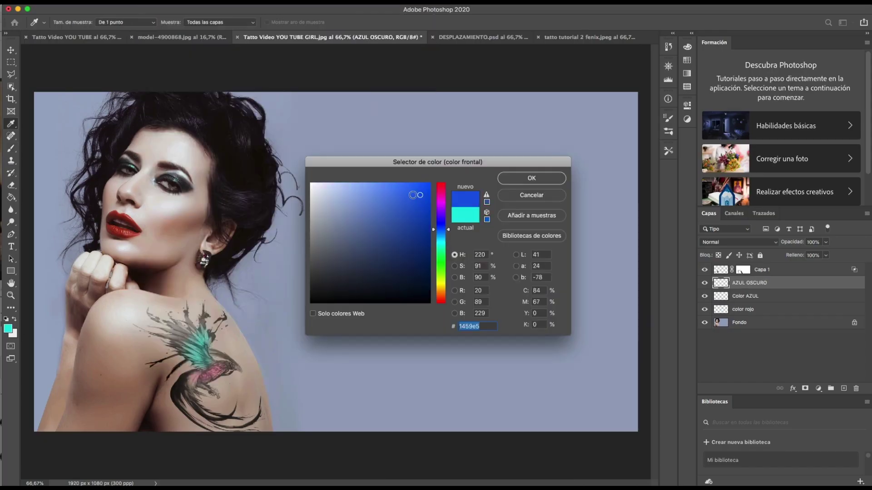
{"action": "left_click", "coordinate": [555, 185]}
{"action": "left_click", "coordinate": [738, 242]}
{"action": "left_click", "coordinate": [727, 448]}
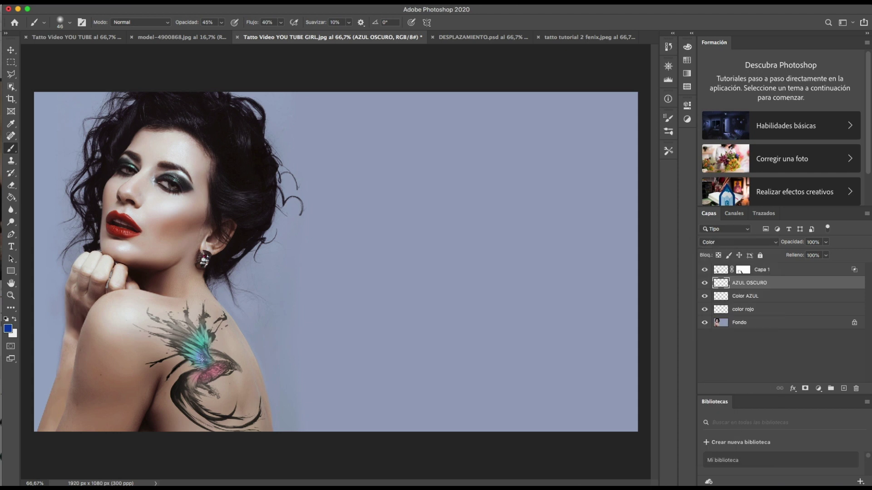
- Zoom in on the phoenix and erase the stray dark blue paint around the wings
{"action": "key", "text": "z"}
{"action": "left_click", "coordinate": [194, 321]}
{"action": "left_click", "coordinate": [193, 321]}
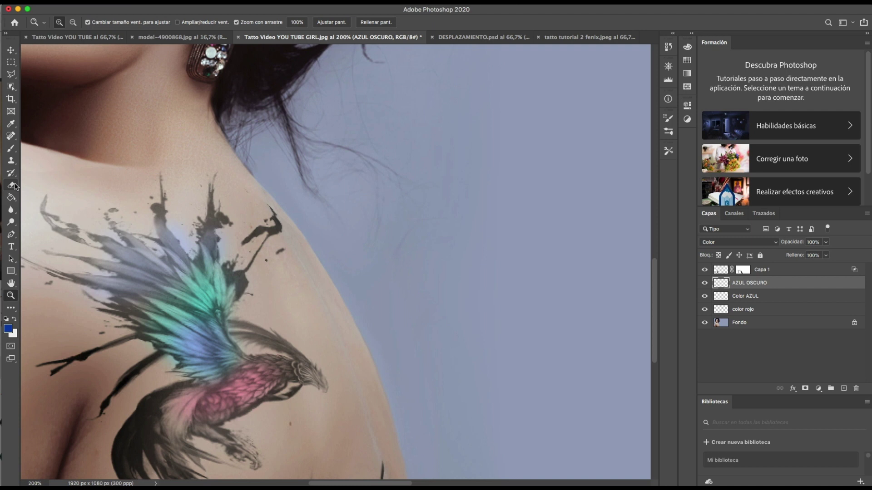
{"action": "left_click", "coordinate": [11, 185]}
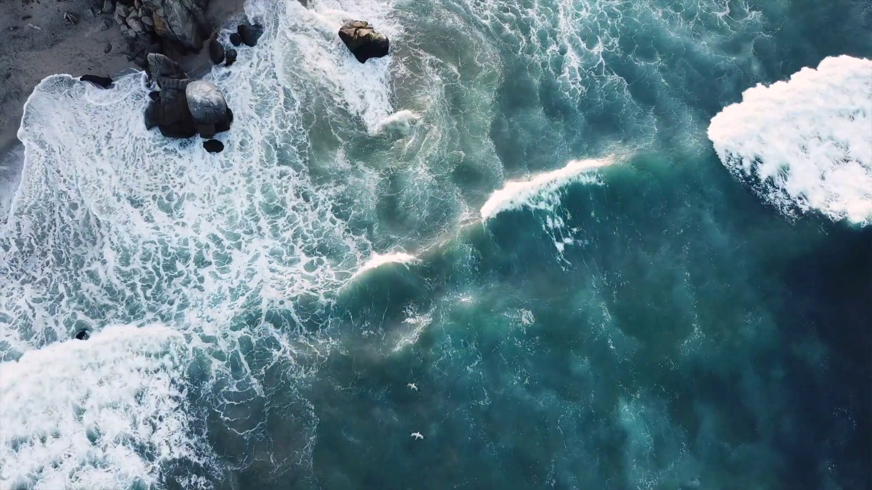
{"action": "scroll", "coordinate": [299, 358], "scroll_direction": "down", "scroll_amount": 2}
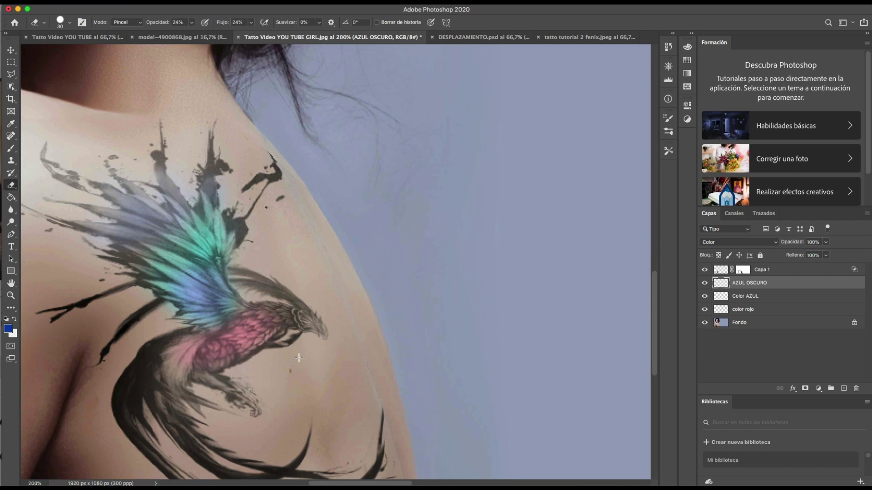
{"action": "scroll", "coordinate": [302, 358], "scroll_direction": "down", "scroll_amount": 3}
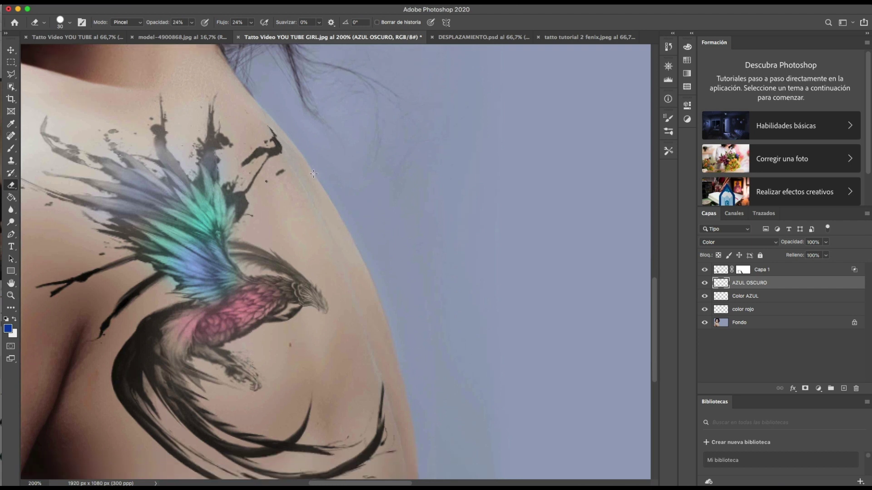
- Create a new layer named 'NARANJA' for orange tones
{"action": "key", "text": "ctrl+shift+n"}
{"action": "type", "text": "NARANJA"}
{"action": "key", "text": "Return"}
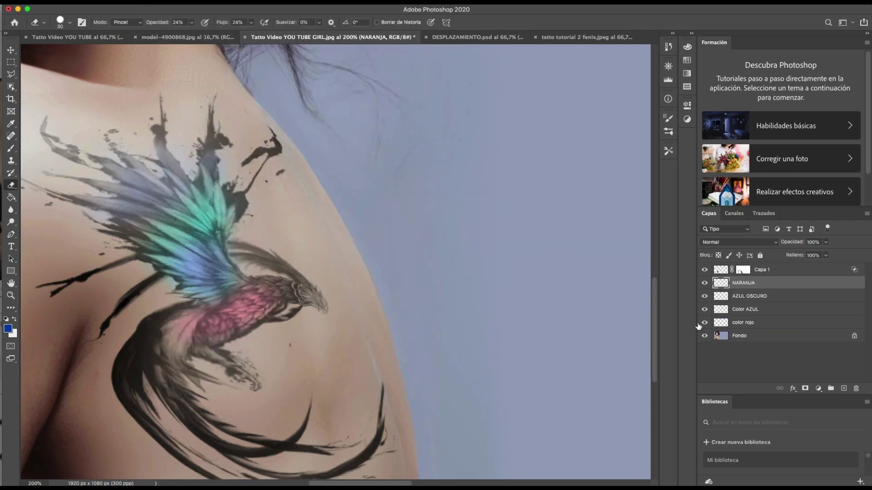
- Pick orange as the brush colour for the NARANJA layer
{"action": "left_click", "coordinate": [11, 148]}
{"action": "left_click", "coordinate": [8, 328]}
{"action": "left_click", "coordinate": [536, 175]}
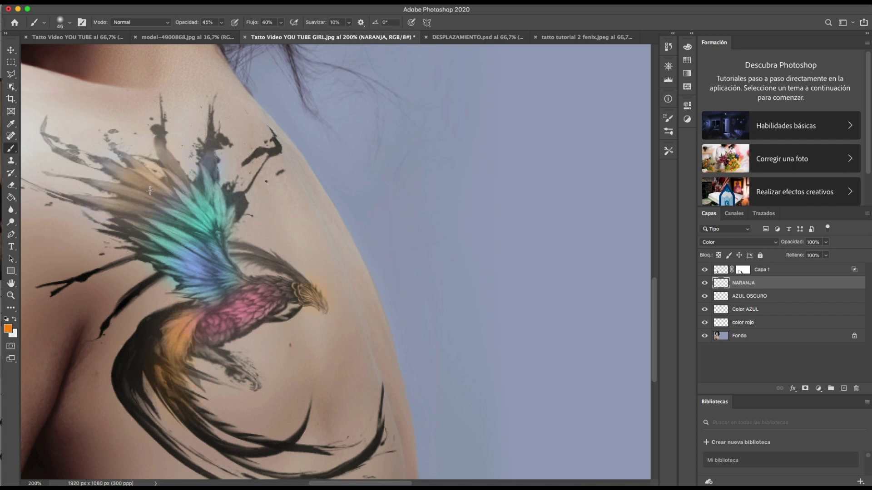
- Add a BLANCO layer with a small white brush and set it to Multiply
{"action": "key", "text": "ctrl+shift+n"}
{"action": "type", "text": "BLANCO"}
{"action": "key", "text": "Return"}
{"action": "left_click", "coordinate": [8, 328]}
{"action": "left_click", "coordinate": [318, 176]}
{"action": "left_click", "coordinate": [535, 175]}
{"action": "key", "text": "bracketleft"}
{"action": "key", "text": "bracketleft"}
{"action": "key", "text": "bracketleft"}
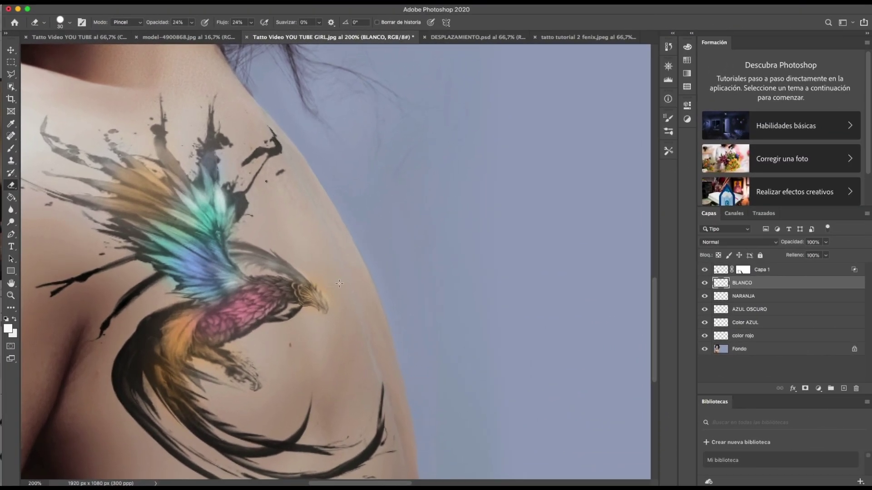
{"action": "left_click", "coordinate": [69, 22]}
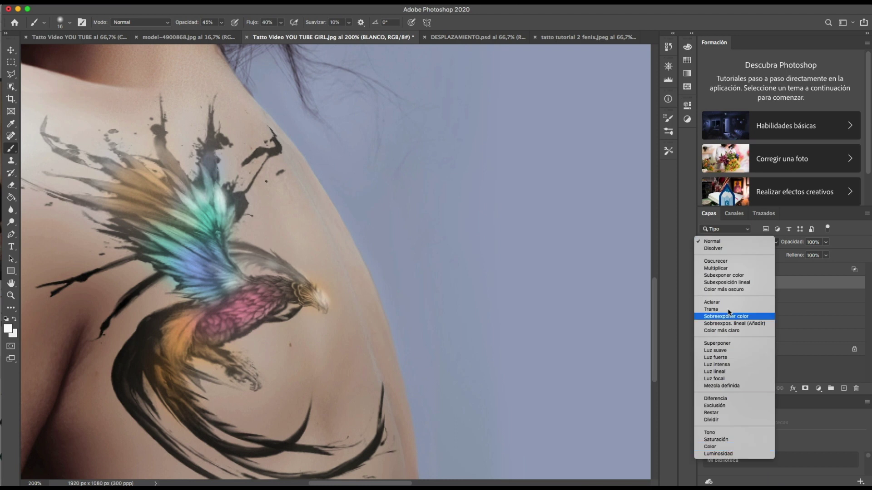
{"action": "left_click", "coordinate": [725, 269]}
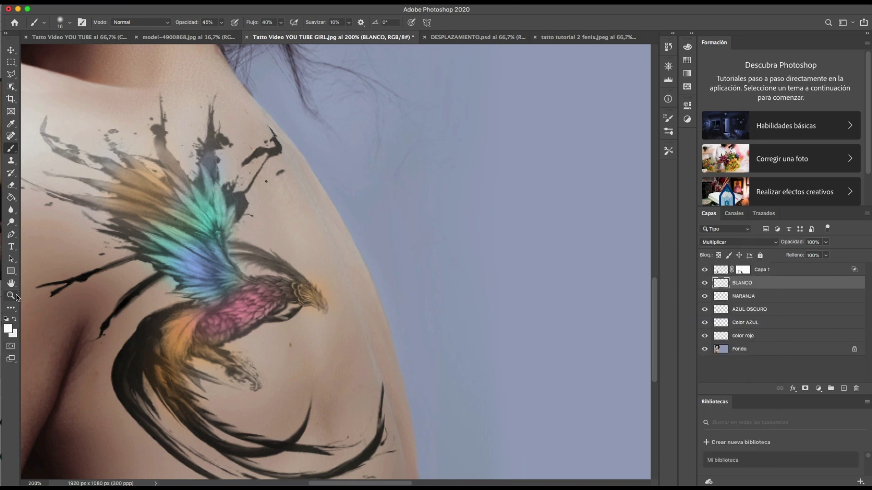
- Adjust NARANJA's blend-if sliders so the orange blends into the skin
{"action": "key", "text": "z"}
{"action": "key", "text": "ctrl+0"}
{"action": "double_click", "coordinate": [722, 296]}
{"action": "left_click_drag", "start_coordinate": [383, 329], "coordinate": [411, 326]}
{"action": "key", "text": "Return"}
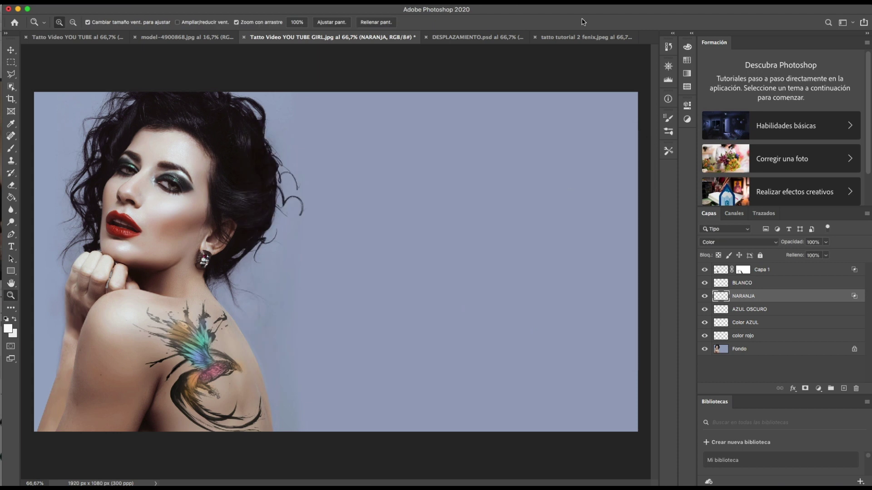
- Clip a Levels adjustment with input black 25 to Capa 1, and lower NARANJA's opacity to ~68%
{"action": "double_click", "coordinate": [772, 269]}
{"action": "key", "text": "Return"}
{"action": "left_click", "coordinate": [818, 389]}
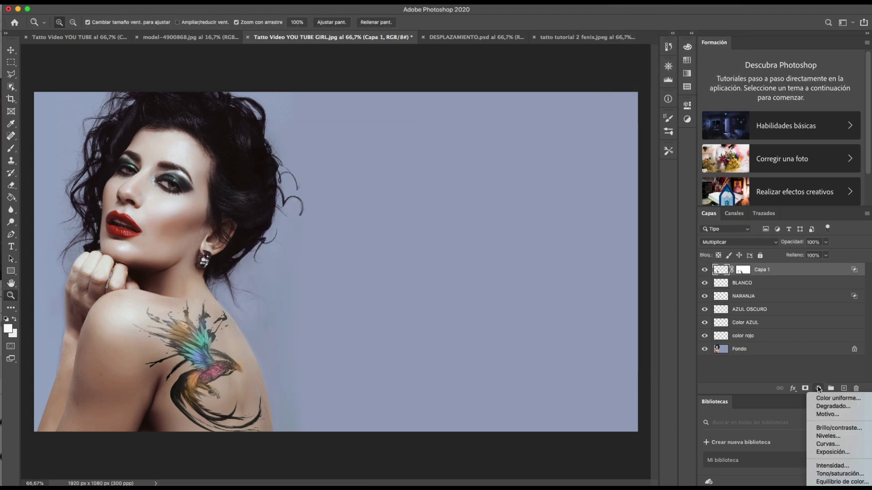
{"action": "left_click", "coordinate": [829, 436]}
{"action": "left_click", "coordinate": [606, 262]}
{"action": "left_click_drag", "start_coordinate": [557, 223], "coordinate": [570, 231]}
{"action": "left_click", "coordinate": [565, 212]}
{"action": "type", "text": "25"}
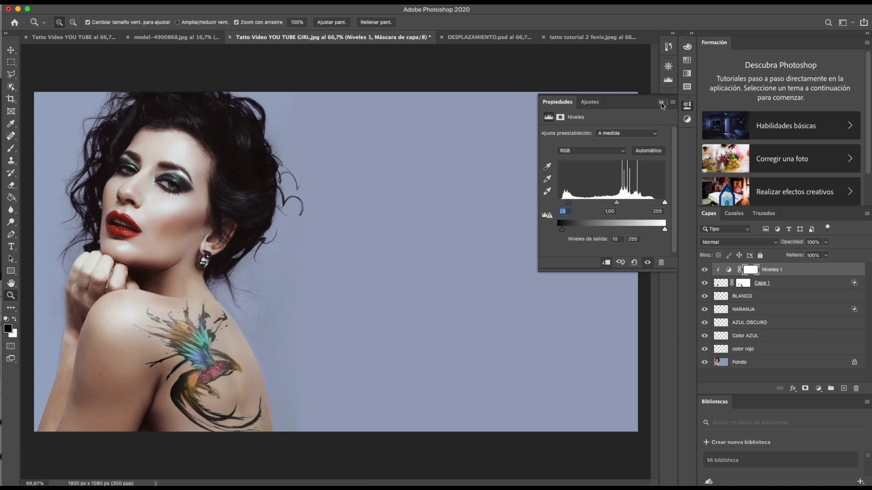
{"action": "left_click", "coordinate": [663, 102]}
{"action": "left_click", "coordinate": [735, 309]}
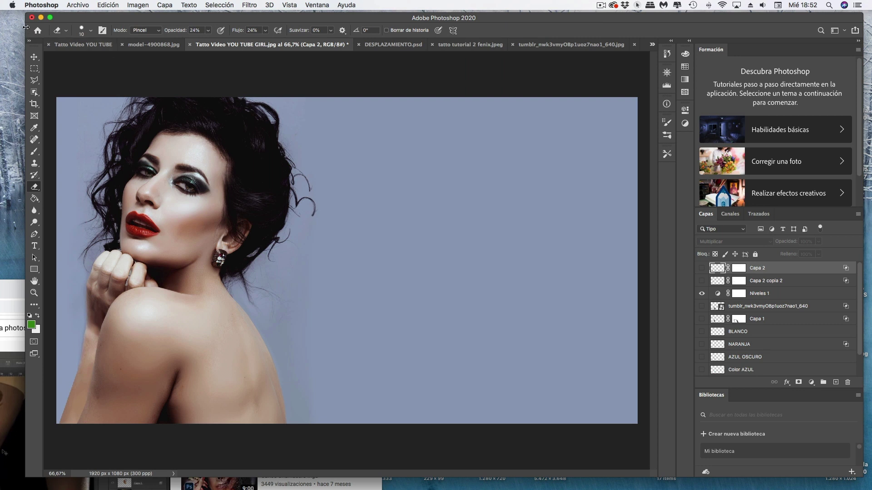
- Widen the program window and start scaling the pasted tattoo down onto the neck
{"action": "left_click_drag", "start_coordinate": [25, 28], "coordinate": [6, 29]}
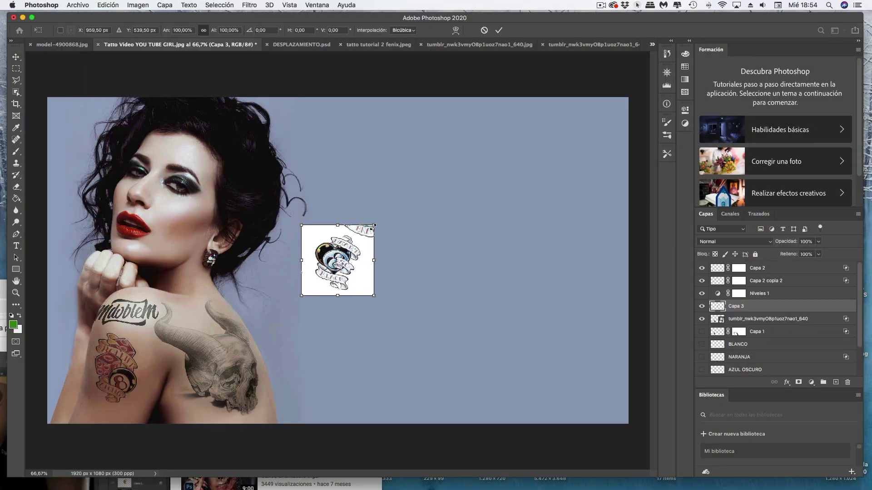
{"action": "key", "text": "super+t"}
{"action": "mouse_move", "coordinate": [337, 260]}
{"action": "left_mouse_down"}
{"action": "mouse_move", "coordinate": [197, 279]}
{"action": "mouse_move", "coordinate": [186, 254]}
{"action": "left_mouse_up"}
- Apply Perspective and Warp so the Capa 3 tattoo curves around the neck
{"action": "key", "text": "shift+alt+m"}
{"action": "left_click", "coordinate": [108, 5]}
{"action": "mouse_move", "coordinate": [120, 215]}
{"action": "left_click", "coordinate": [290, 264]}
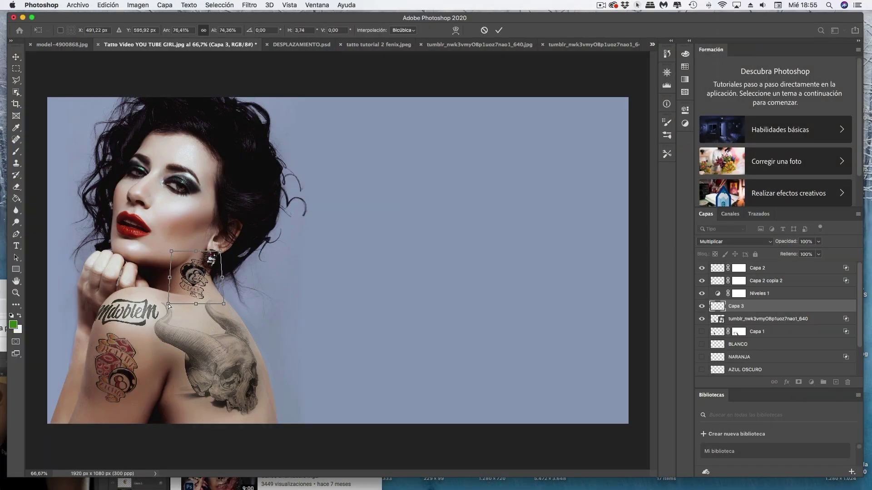
{"action": "left_click", "coordinate": [108, 5]}
{"action": "left_click", "coordinate": [274, 278]}
{"action": "mouse_move", "coordinate": [220, 261]}
{"action": "left_mouse_down"}
{"action": "mouse_move", "coordinate": [215, 252]}
{"action": "mouse_move", "coordinate": [175, 267]}
{"action": "left_mouse_up"}
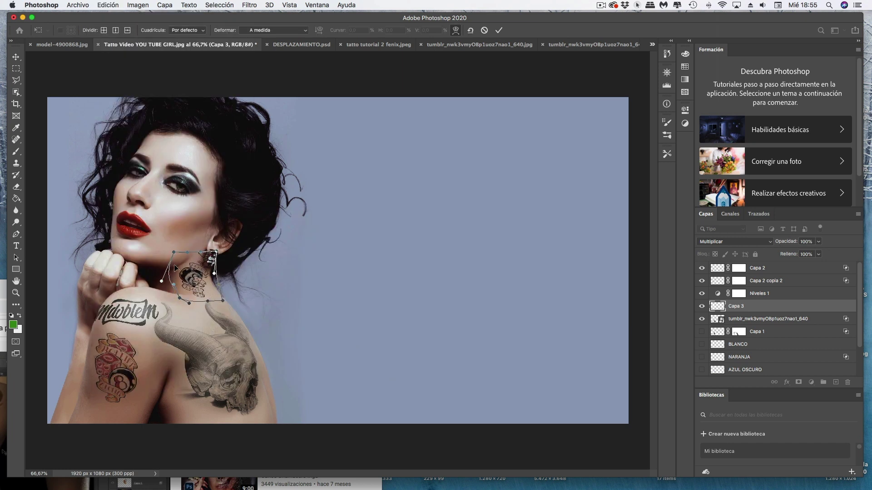
{"action": "key", "text": "Return"}
- Add a layer mask to the neck tattoo and split its Underlying Layer blend slider
{"action": "scroll", "coordinate": [202, 270], "scroll_direction": "up", "scroll_amount": 2}
{"action": "left_click", "coordinate": [798, 382]}
{"action": "key", "text": "b"}
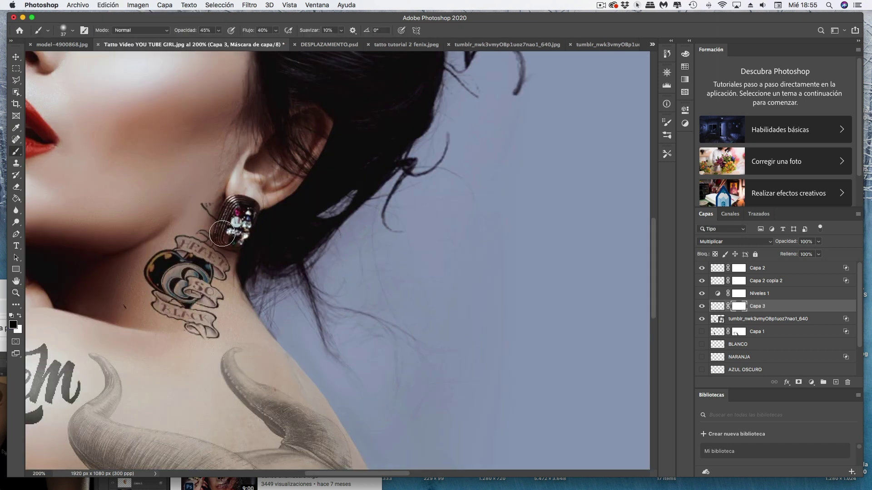
{"action": "double_click", "coordinate": [718, 306]}
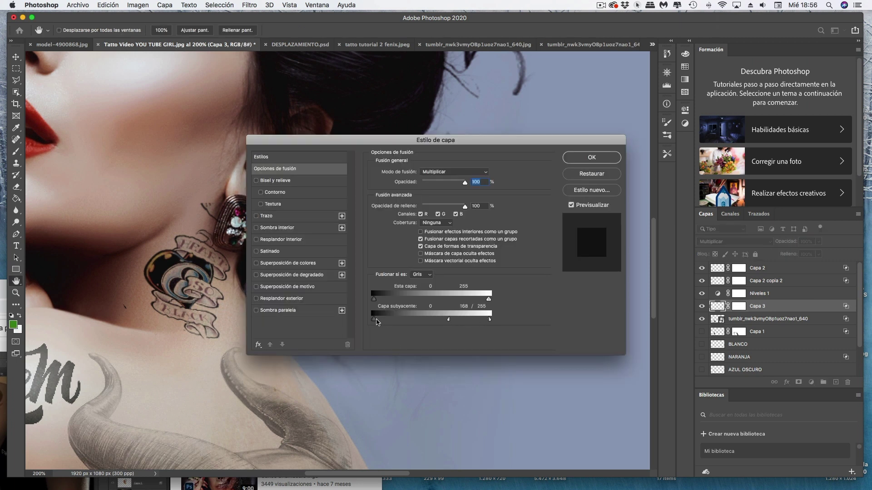
{"action": "left_click_drag", "start_coordinate": [489, 319], "coordinate": [432, 322]}
{"action": "key", "text": "Return"}
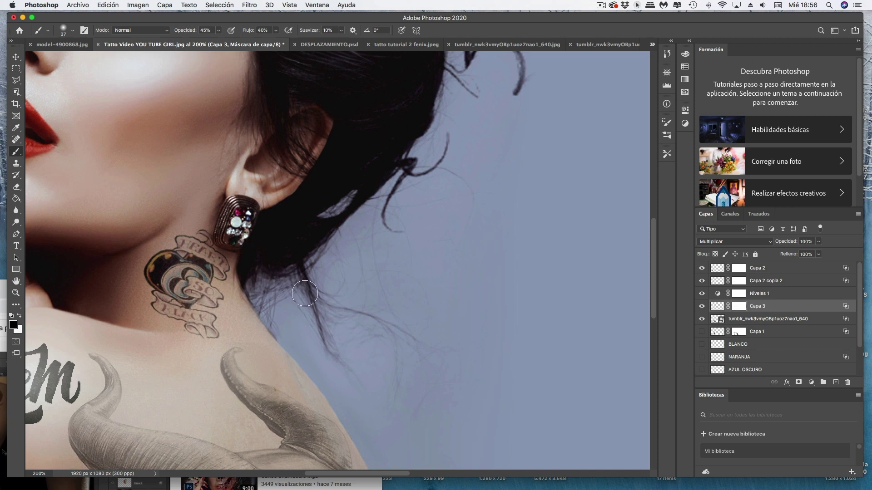
{"action": "key", "text": "z"}
{"action": "left_click", "coordinate": [185, 302], "text": "alt"}
{"action": "left_click", "coordinate": [184, 302], "text": "alt"}
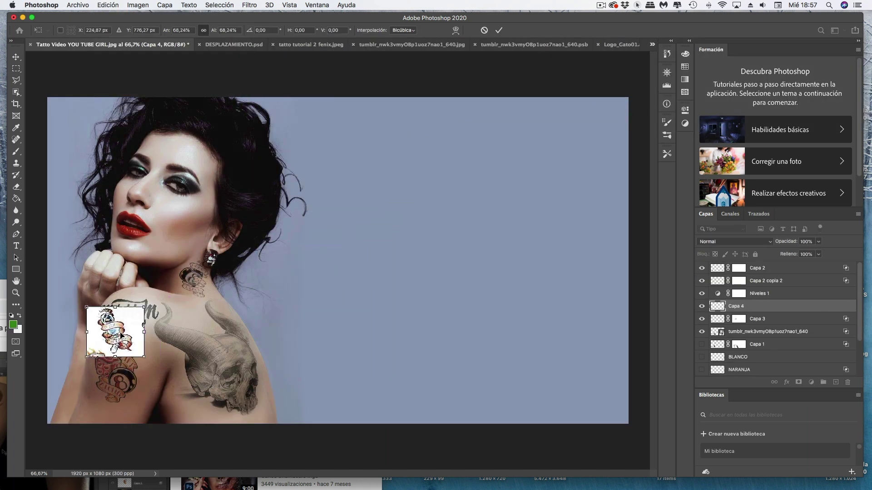
- Move the Capa 4 banner tattoo onto the arm and set it to Multiply
{"action": "left_click_drag", "start_coordinate": [125, 336], "coordinate": [74, 415]}
{"action": "left_click", "coordinate": [734, 242]}
{"action": "left_click", "coordinate": [708, 270]}
{"action": "left_click", "coordinate": [108, 5]}
{"action": "left_click", "coordinate": [289, 230]}
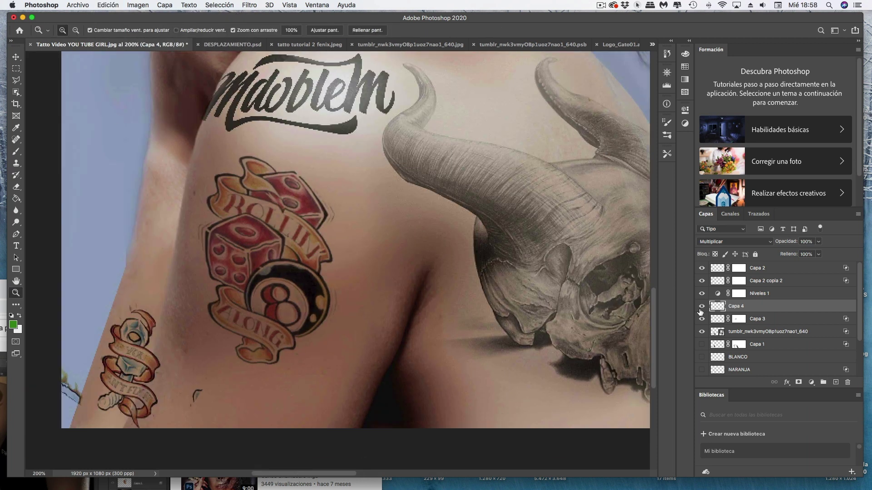
- Add a layer mask to Capa 4 and paint away the tattoo's edges in black
{"action": "left_click", "coordinate": [799, 382]}
{"action": "key", "text": "b"}
{"action": "key", "text": "d"}
{"action": "left_click", "coordinate": [218, 30]}
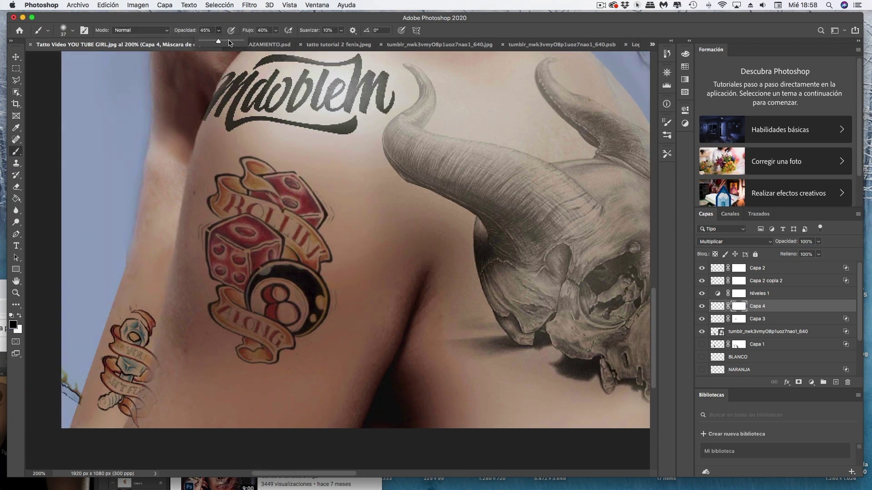
{"action": "mouse_move", "coordinate": [162, 362]}
{"action": "left_mouse_down"}
{"action": "mouse_move", "coordinate": [137, 389]}
{"action": "mouse_move", "coordinate": [165, 362]}
{"action": "left_mouse_up"}
- Split Capa 4's Underlying Layer blend slider so the skin shows through the banner
{"action": "double_click", "coordinate": [718, 306]}
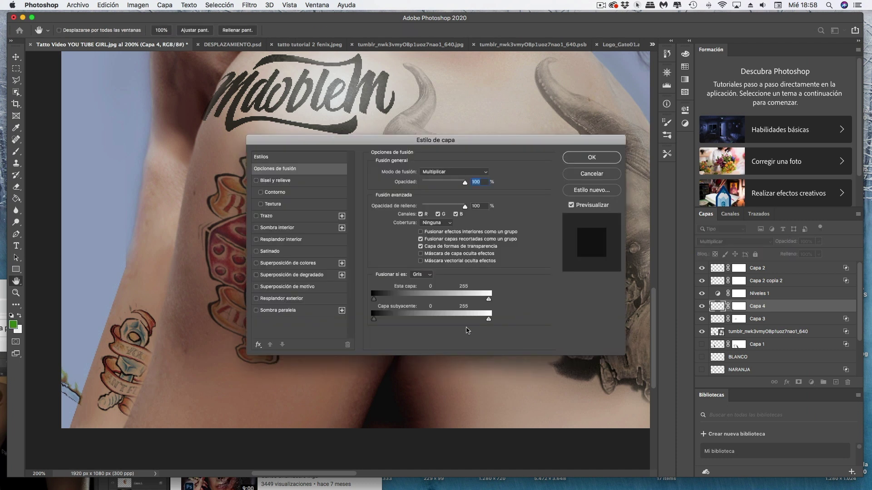
{"action": "left_click_drag", "start_coordinate": [489, 319], "coordinate": [415, 320]}
{"action": "key", "text": "Return"}
{"action": "key", "text": "z"}
{"action": "left_click", "coordinate": [218, 358], "text": "alt"}
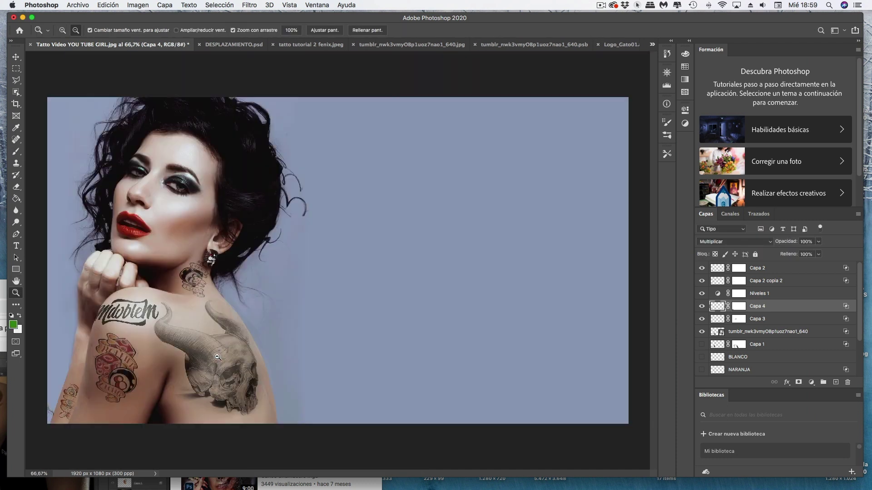
{"action": "left_click", "coordinate": [739, 306]}
{"action": "key", "text": "b"}
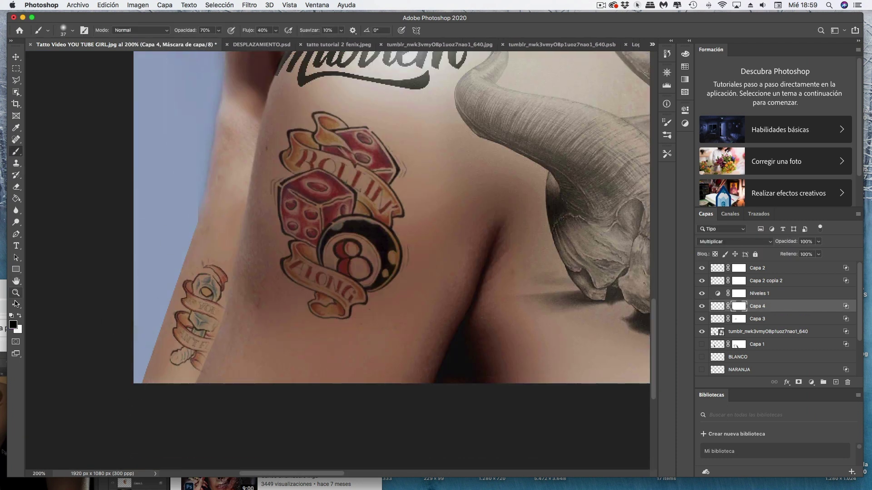
{"action": "left_click", "coordinate": [16, 293]}
{"action": "left_click", "coordinate": [206, 345], "text": "alt"}
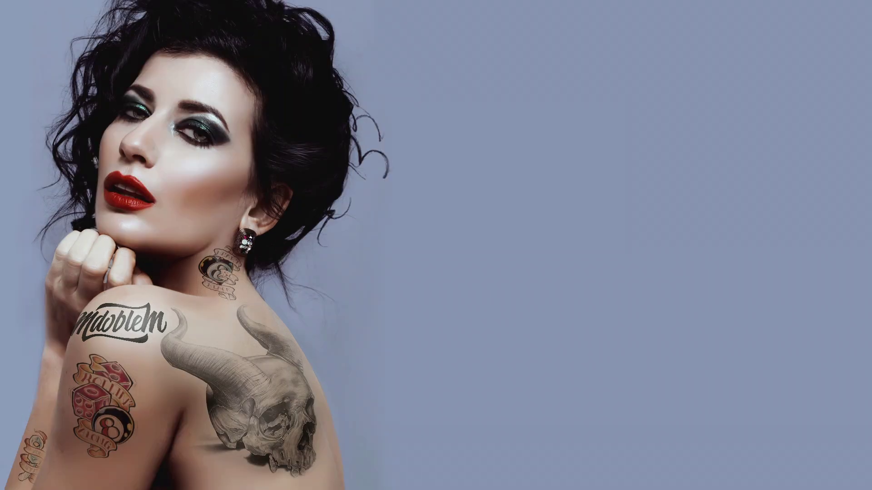